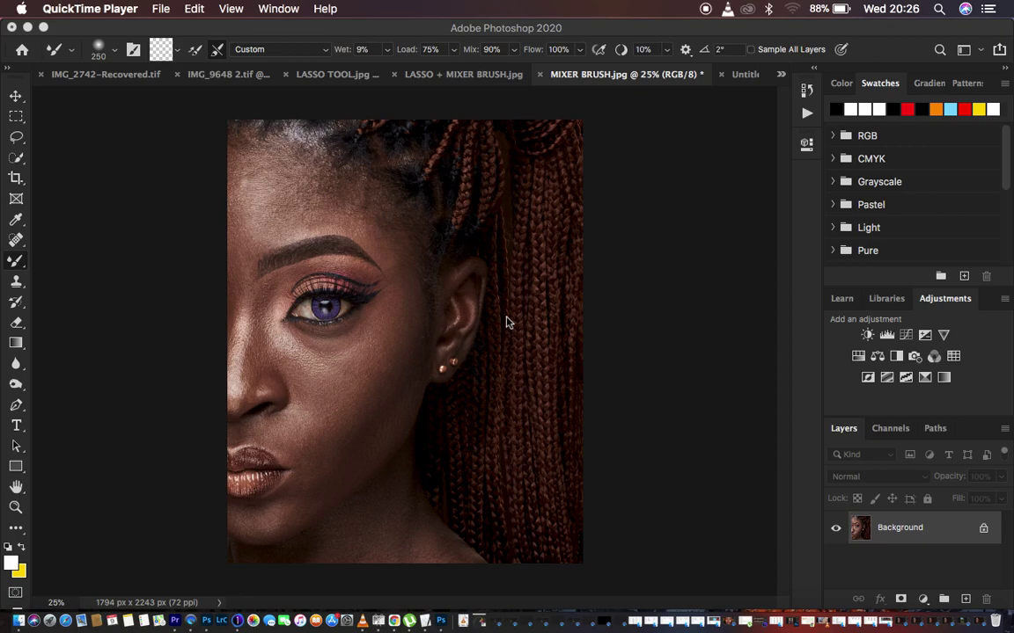
Step: In LASSO TOOL.jpg, delete the FREQ SEP 8 BIT layer group
click(332, 82)
click(333, 80)
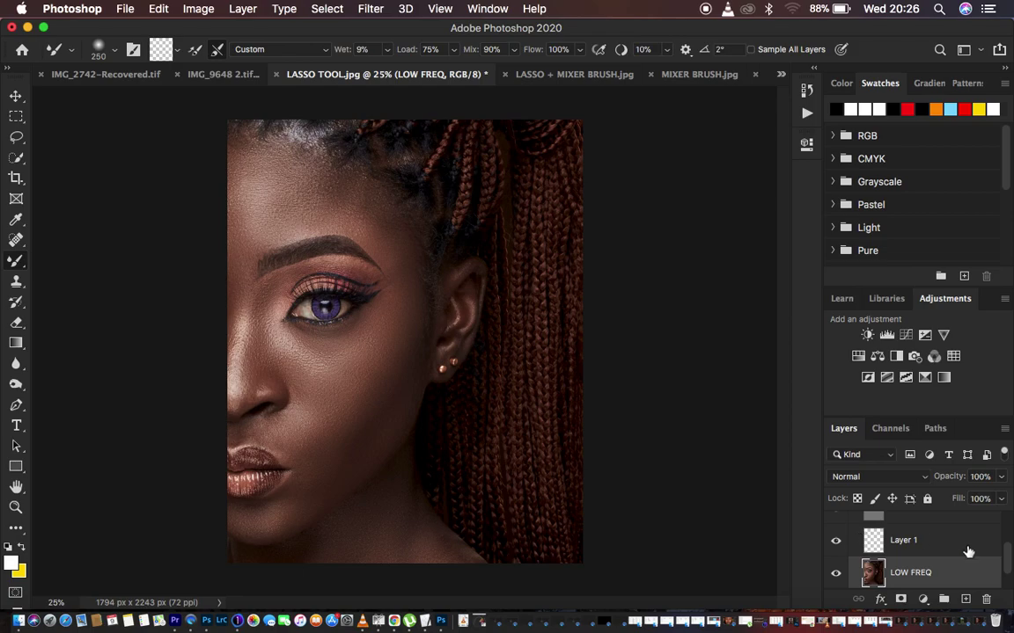
scroll(968, 552, up, 3)
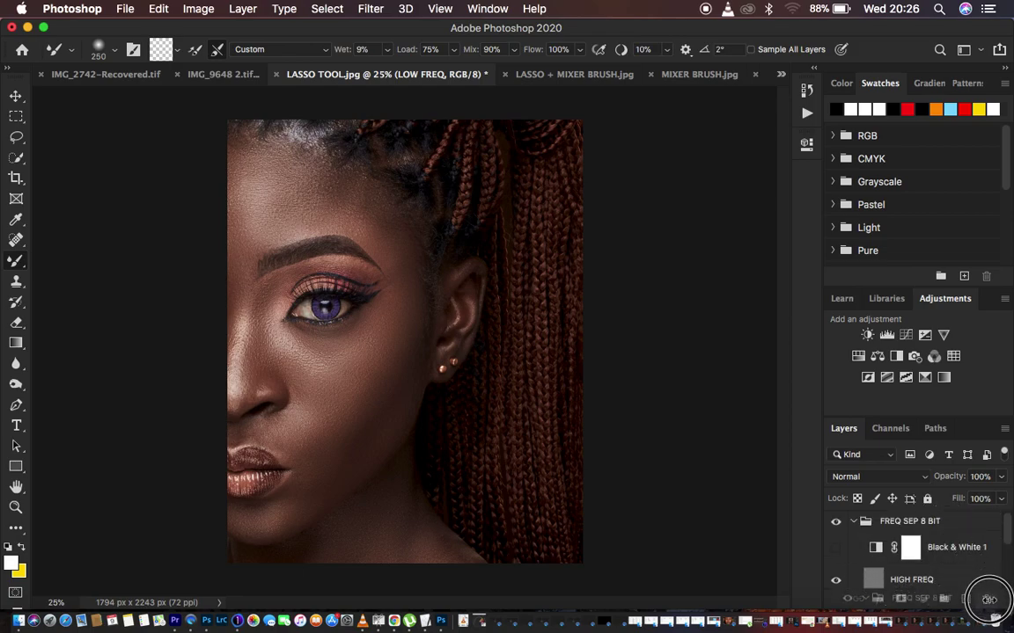
key(super+shift+e)
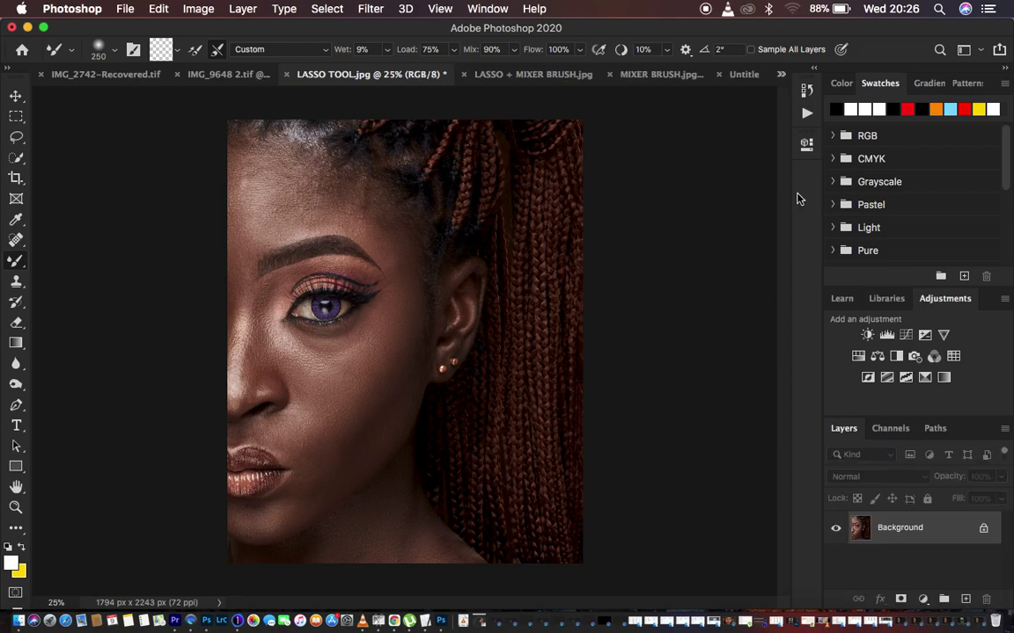
Step: Run the FS 8 BIT frequency separation action with a 7.0 pixel Gaussian Blur and hide the Black & White 1 layer
click(807, 114)
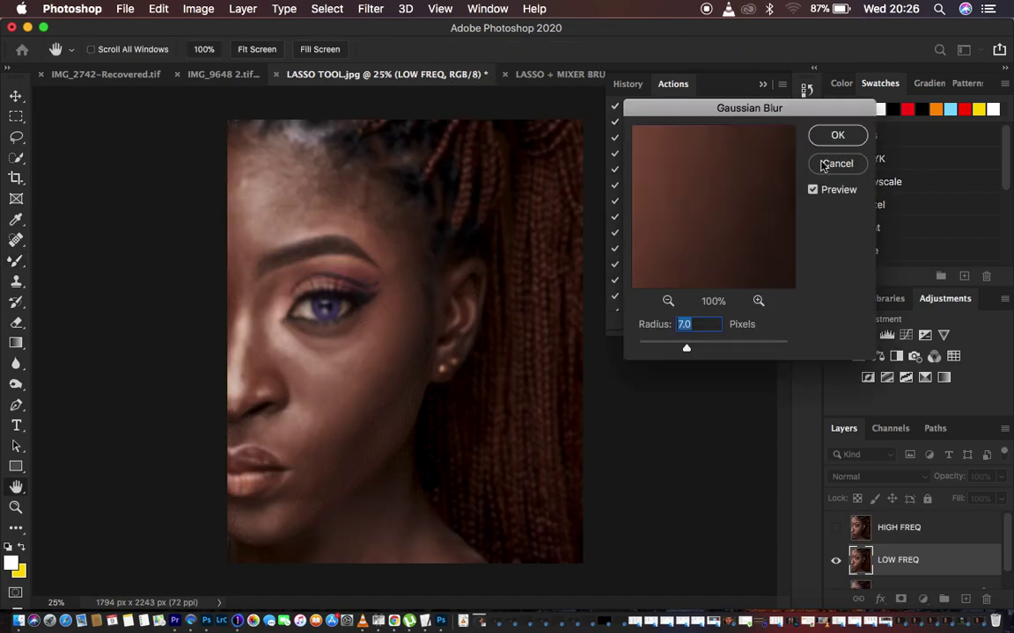
click(837, 138)
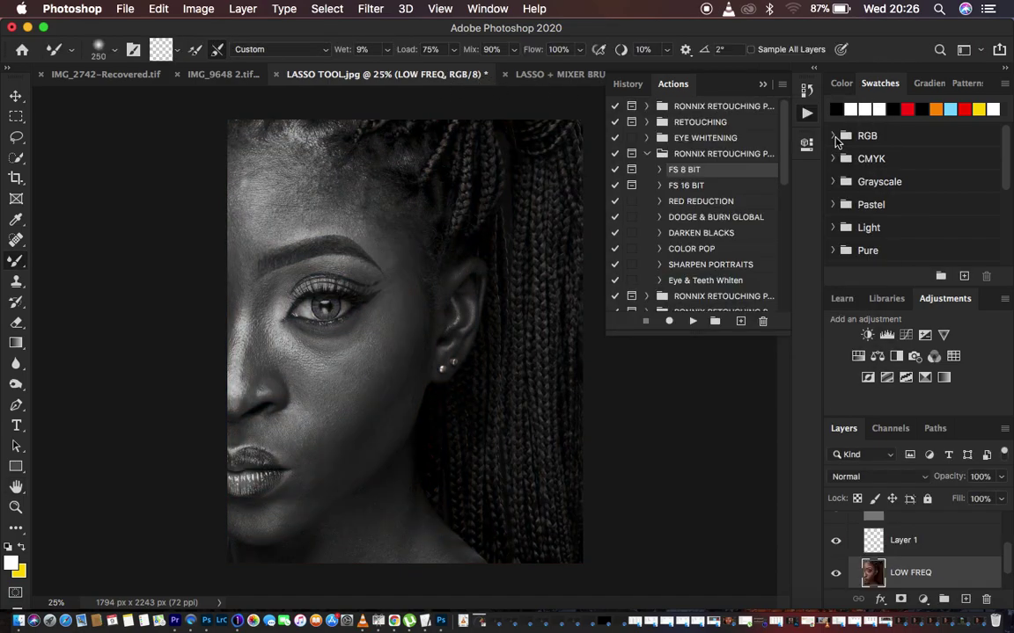
click(763, 85)
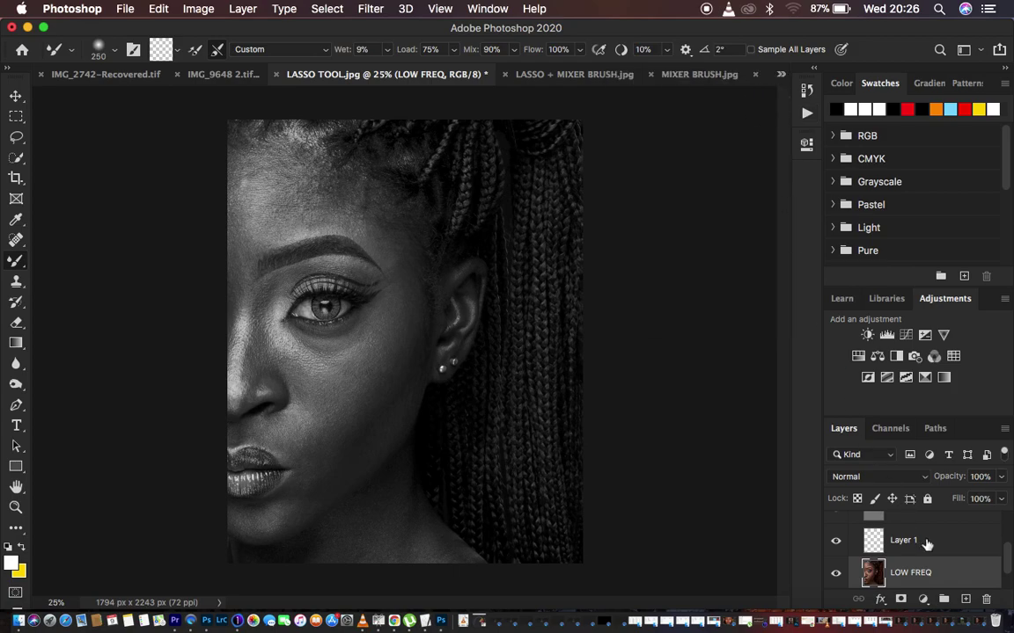
scroll(875, 548, up, 5)
click(837, 548)
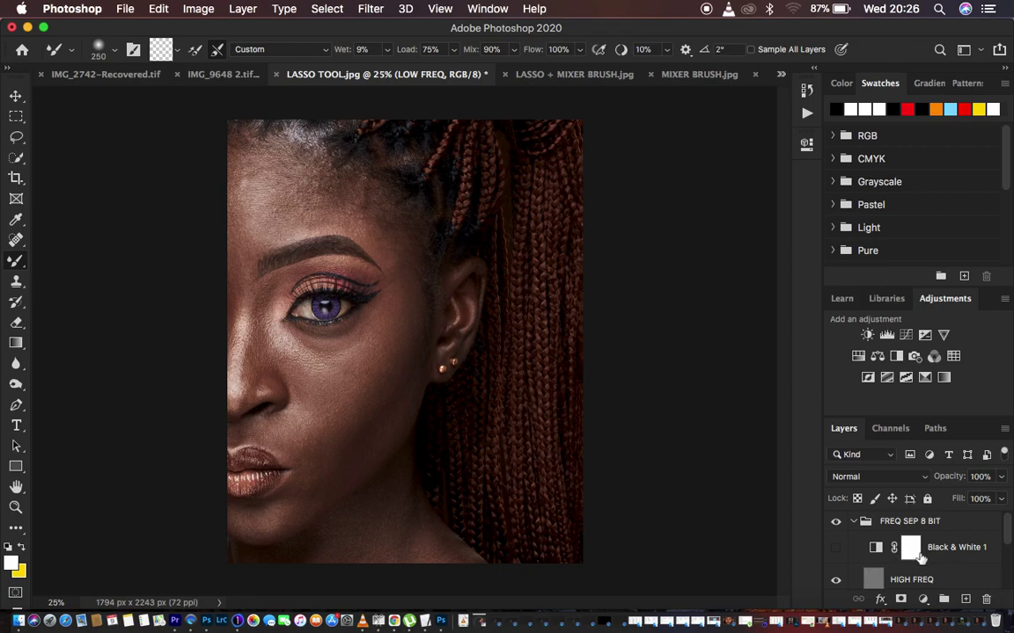
Step: Lasso the forehead with a 22 px feather on the LOW FREQ layer, apply a 24.7 pixel Gaussian Blur, and deselect
click(16, 138)
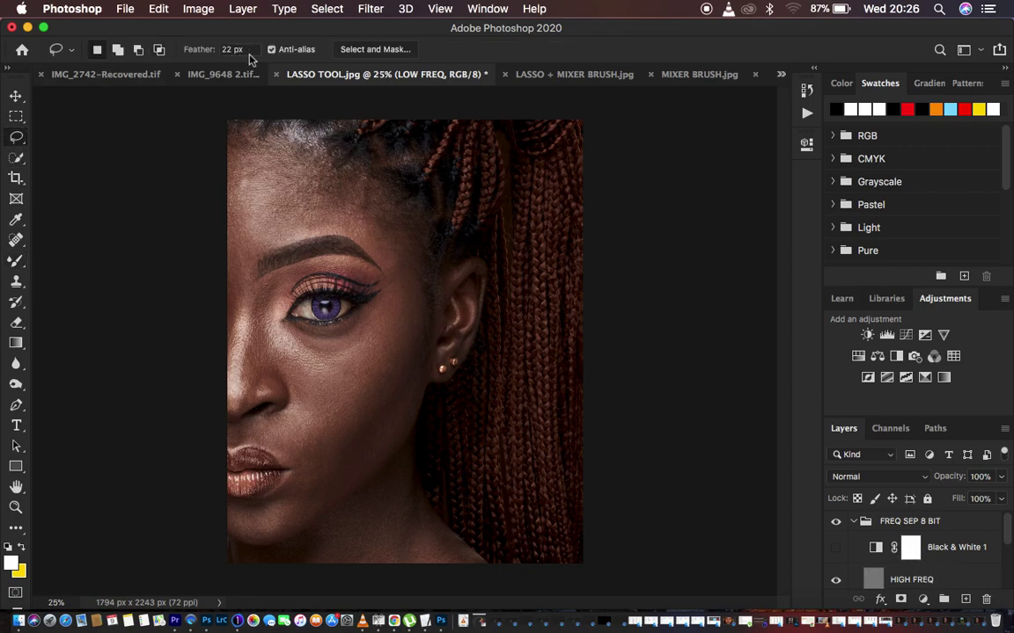
mouse_move(216, 127)
mouse_down()
mouse_move(329, 157)
mouse_move(377, 194)
mouse_move(409, 227)
mouse_move(406, 293)
mouse_move(349, 234)
mouse_move(211, 272)
mouse_move(203, 192)
mouse_move(219, 149)
mouse_up()
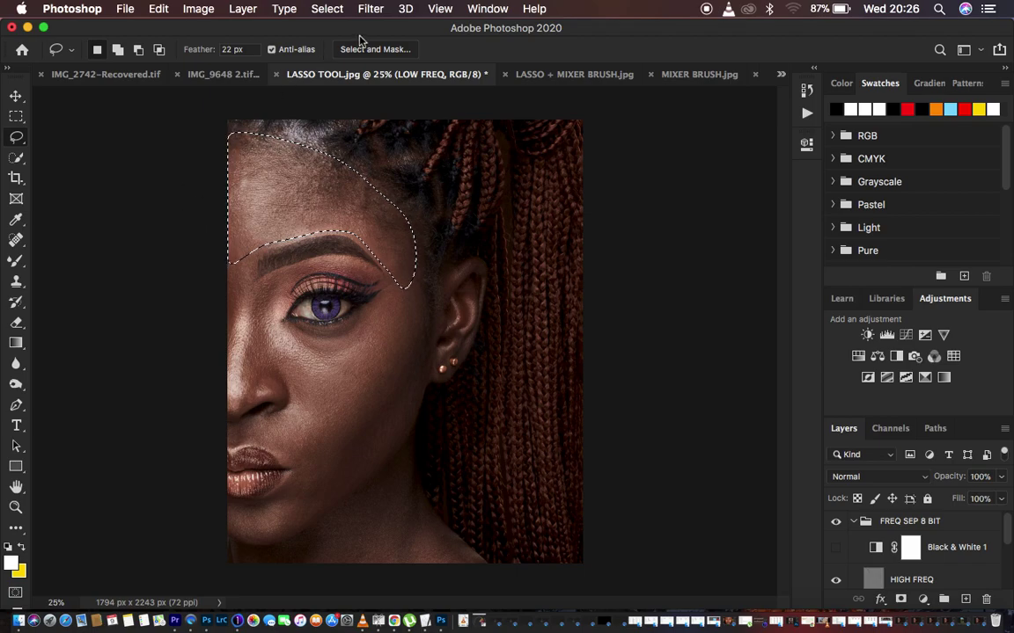
click(373, 8)
mouse_move(455, 198)
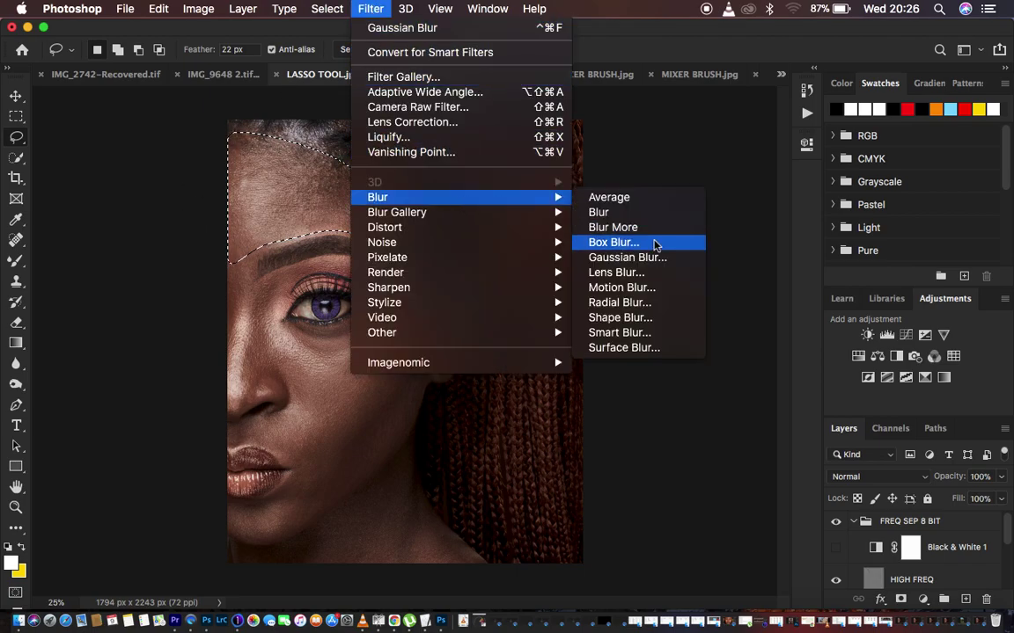
click(656, 258)
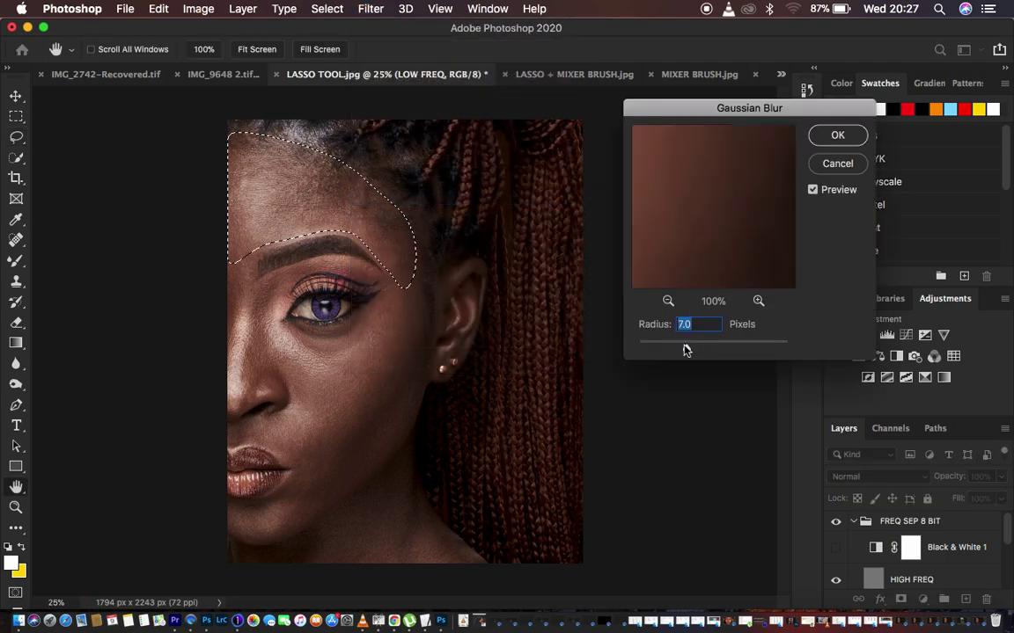
drag(688, 348, 707, 351)
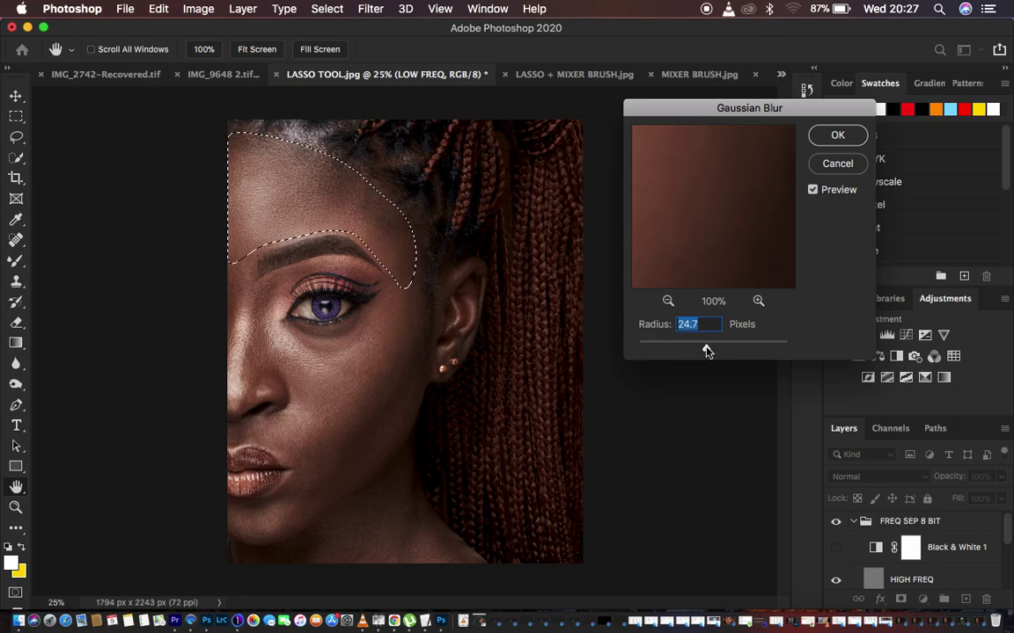
click(836, 135)
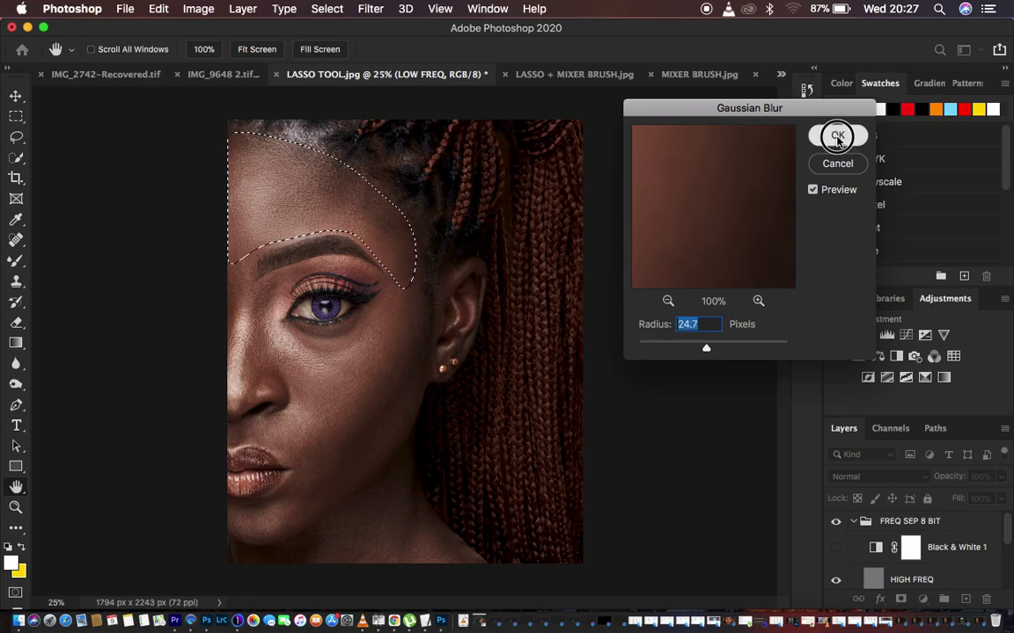
click(543, 226)
Step: Lasso the cheek and the jawline in turn, reapplying the last Gaussian Blur to each area
mouse_move(397, 278)
mouse_down()
mouse_move(341, 366)
mouse_move(294, 404)
mouse_move(289, 451)
mouse_move(354, 431)
mouse_move(411, 352)
mouse_move(406, 285)
mouse_up()
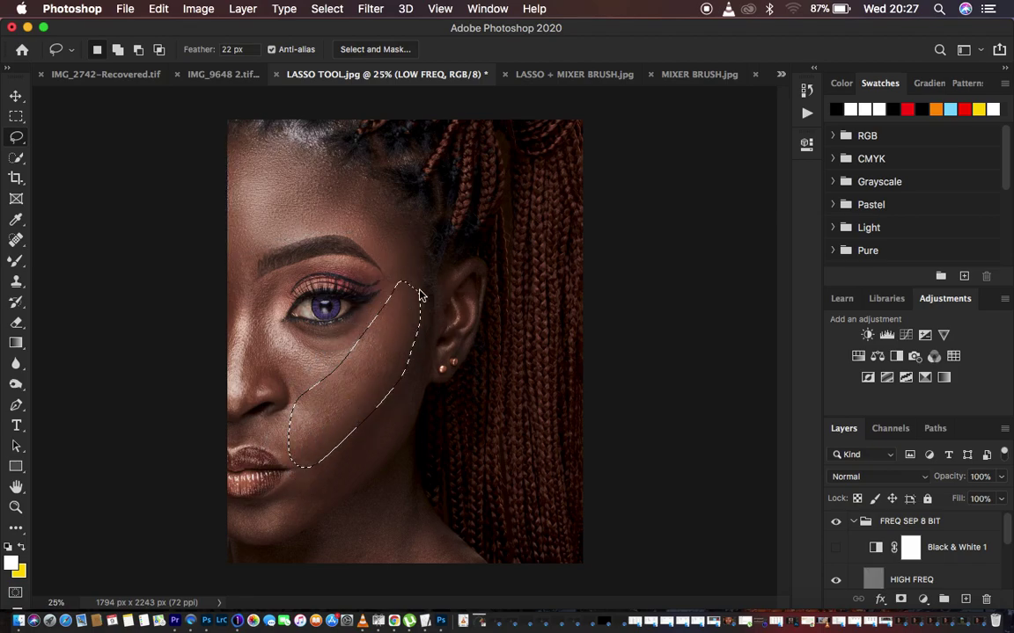
right_click(394, 356)
click(471, 545)
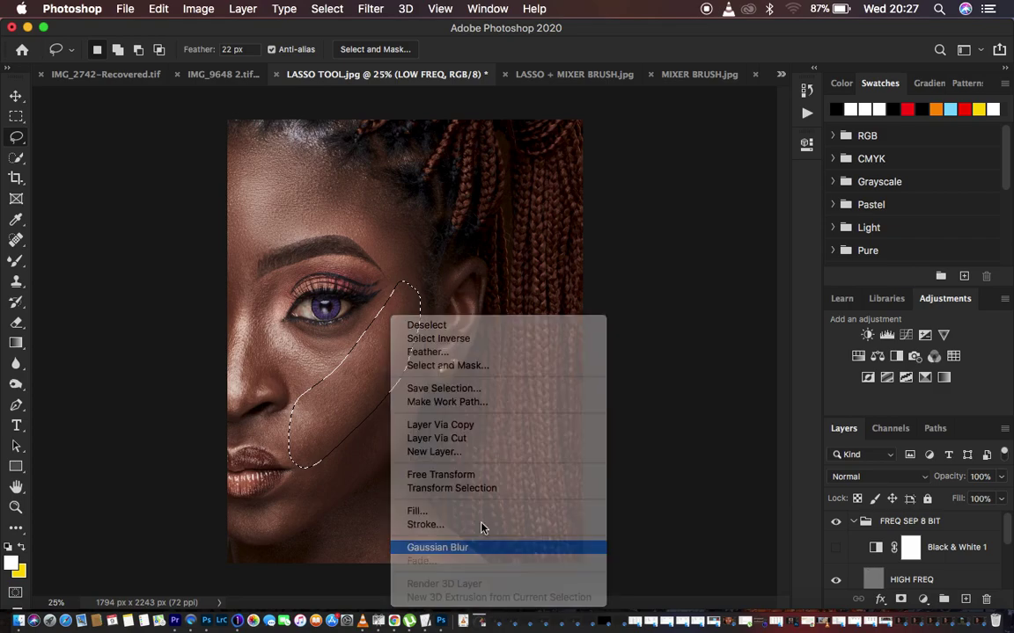
mouse_move(412, 315)
mouse_down()
mouse_move(417, 322)
mouse_move(339, 431)
mouse_move(293, 479)
mouse_move(347, 486)
mouse_move(420, 396)
mouse_move(403, 403)
mouse_up()
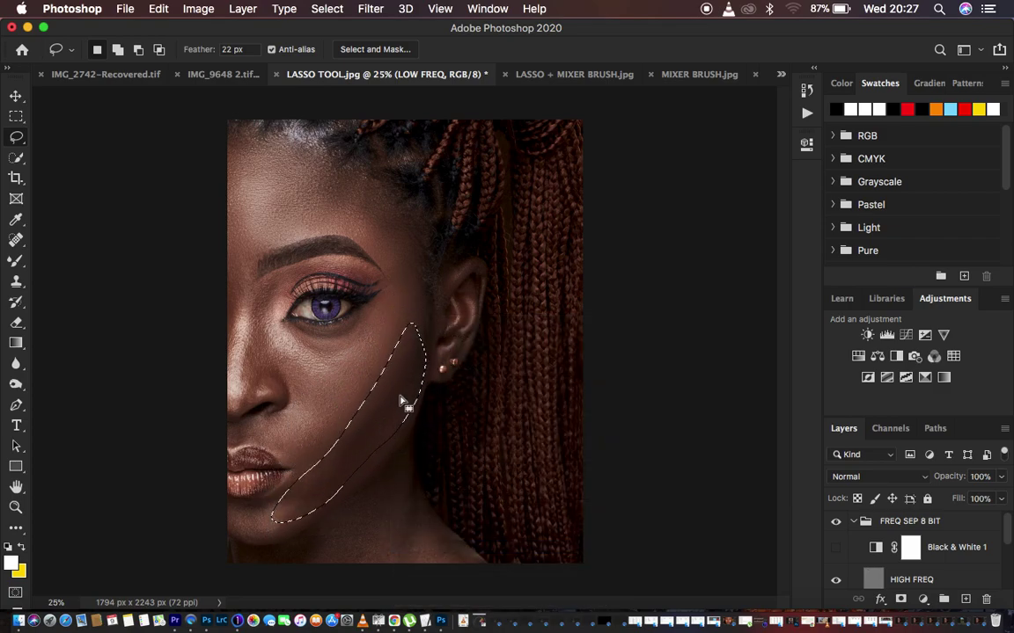
right_click(403, 403)
click(479, 547)
click(282, 517)
Step: Lasso the chin and the side of the nose in turn, reapplying the Gaussian Blur to each area
mouse_move(227, 505)
mouse_down()
mouse_move(306, 472)
mouse_move(323, 482)
mouse_move(297, 530)
mouse_move(227, 533)
mouse_up()
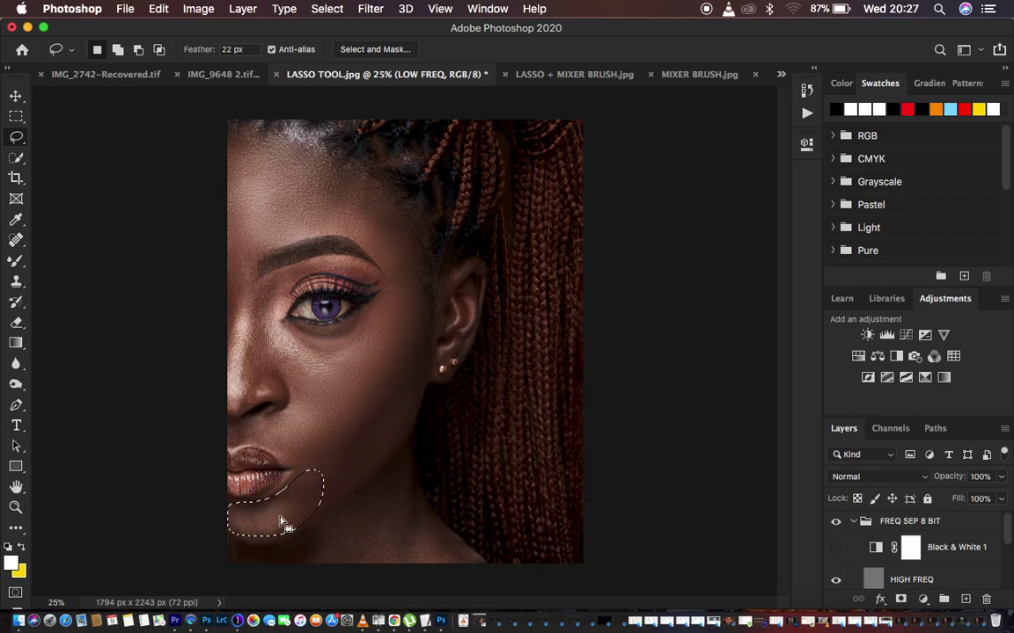
right_click(291, 526)
click(321, 547)
click(412, 488)
mouse_move(286, 273)
mouse_down()
mouse_move(252, 300)
mouse_move(230, 410)
mouse_move(301, 370)
mouse_move(277, 327)
mouse_move(280, 278)
mouse_up()
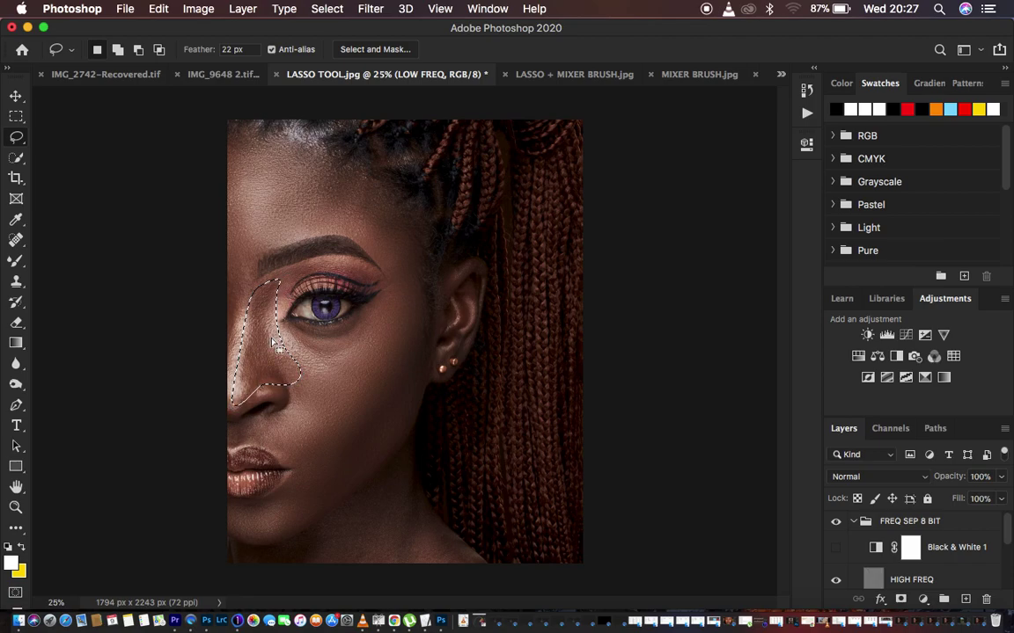
right_click(273, 317)
click(353, 546)
click(334, 444)
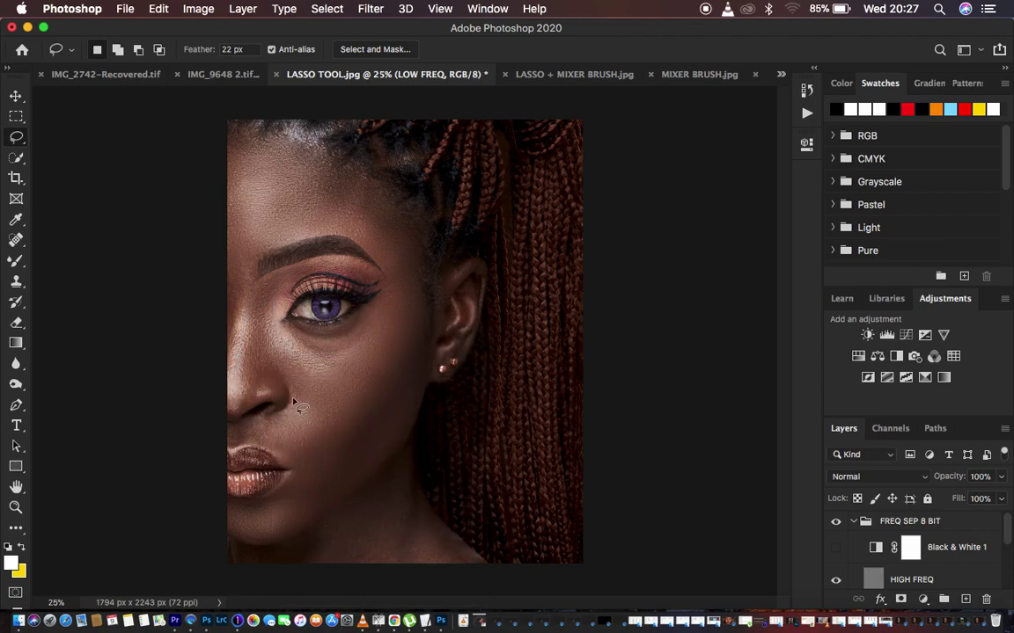
Step: Lasso the nose bridge beside the eyebrow and the skin above the upper lip, reapplying the Gaussian Blur to each
mouse_move(231, 250)
mouse_down()
mouse_move(235, 333)
mouse_move(251, 251)
mouse_move(234, 247)
mouse_up()
right_click(243, 280)
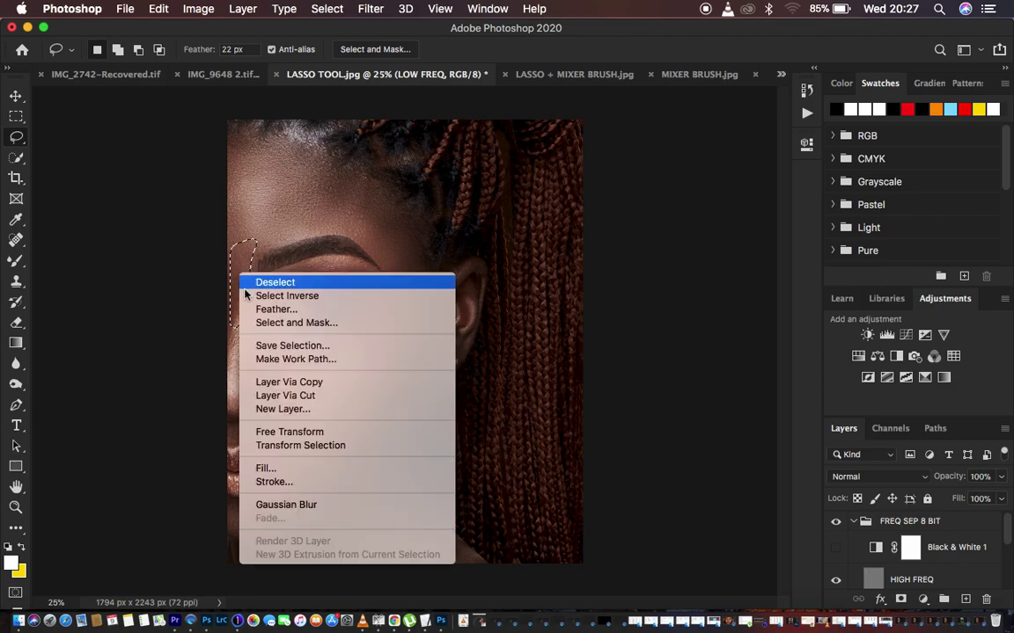
click(319, 506)
click(366, 445)
mouse_move(237, 425)
mouse_down()
mouse_move(287, 460)
mouse_move(303, 449)
mouse_move(253, 425)
mouse_up()
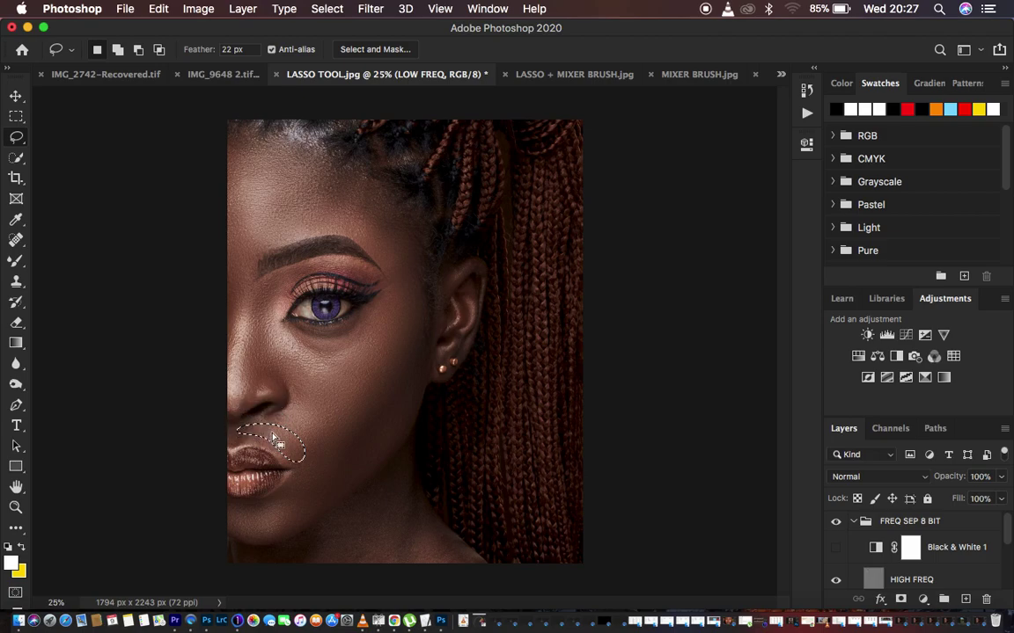
right_click(272, 392)
click(340, 549)
Step: Lasso the neck and the under-eye area in turn, reapplying the Gaussian Blur to each area
mouse_move(338, 520)
mouse_down()
mouse_move(289, 550)
mouse_move(236, 555)
mouse_move(290, 579)
mouse_move(463, 590)
mouse_move(403, 470)
mouse_up()
right_click(394, 521)
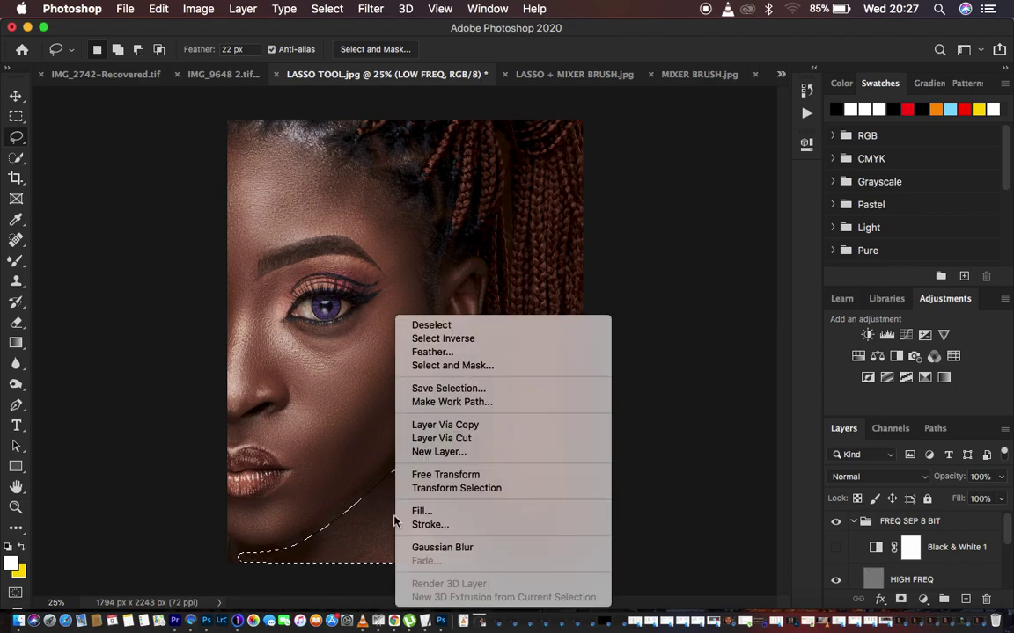
click(442, 548)
key(ctrl+d)
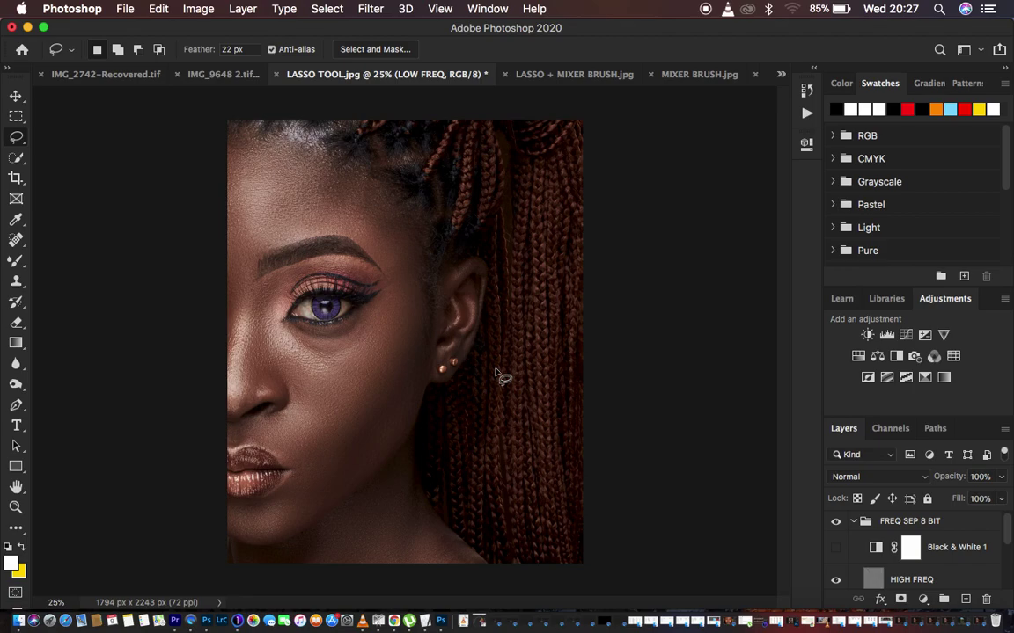
mouse_move(264, 305)
mouse_down()
mouse_move(361, 349)
mouse_move(334, 333)
mouse_move(345, 350)
mouse_up()
right_click(346, 350)
click(396, 547)
Step: Delete the Black & White 1 layer and collapse the FREQ SEP 8 BIT group
click(956, 547)
key(Delete)
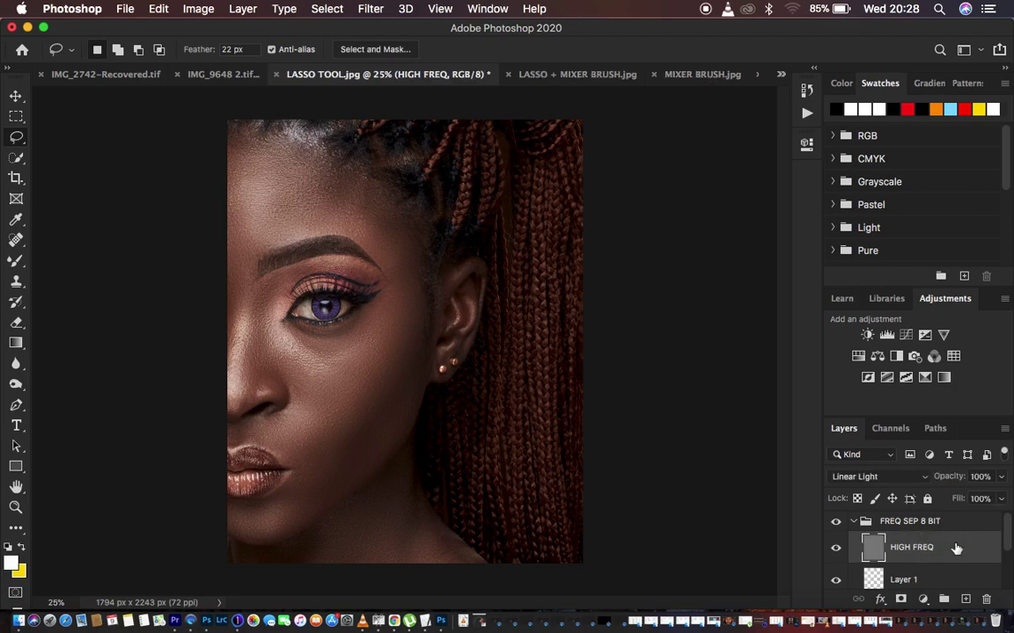
click(858, 523)
Step: In MIXER BRUSH.jpg, run the FS 8 BIT frequency separation action with a 7.0 pixel Gaussian Blur
click(709, 75)
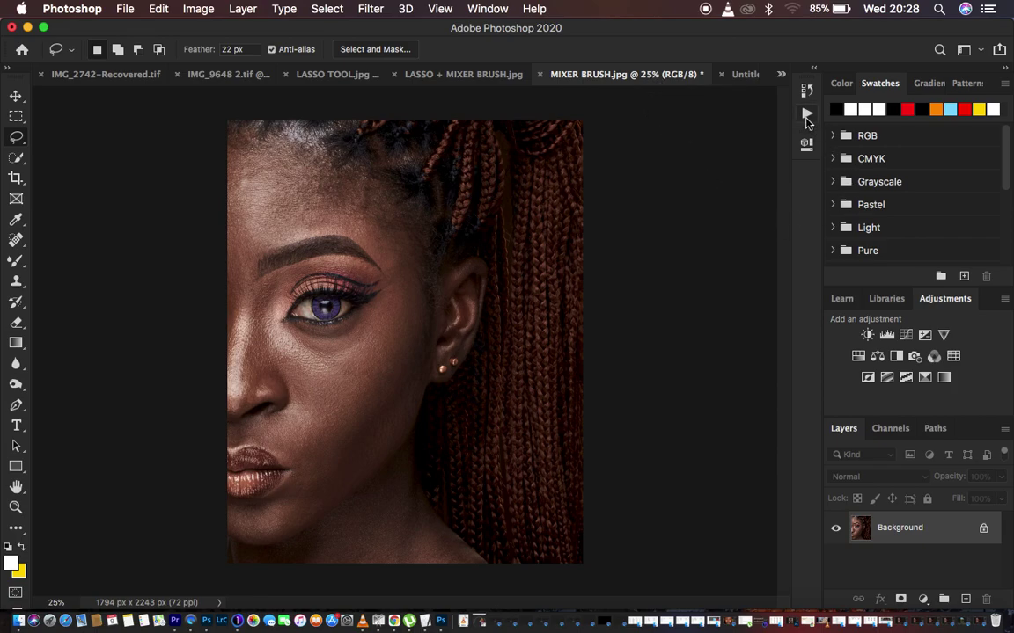
click(807, 114)
click(693, 322)
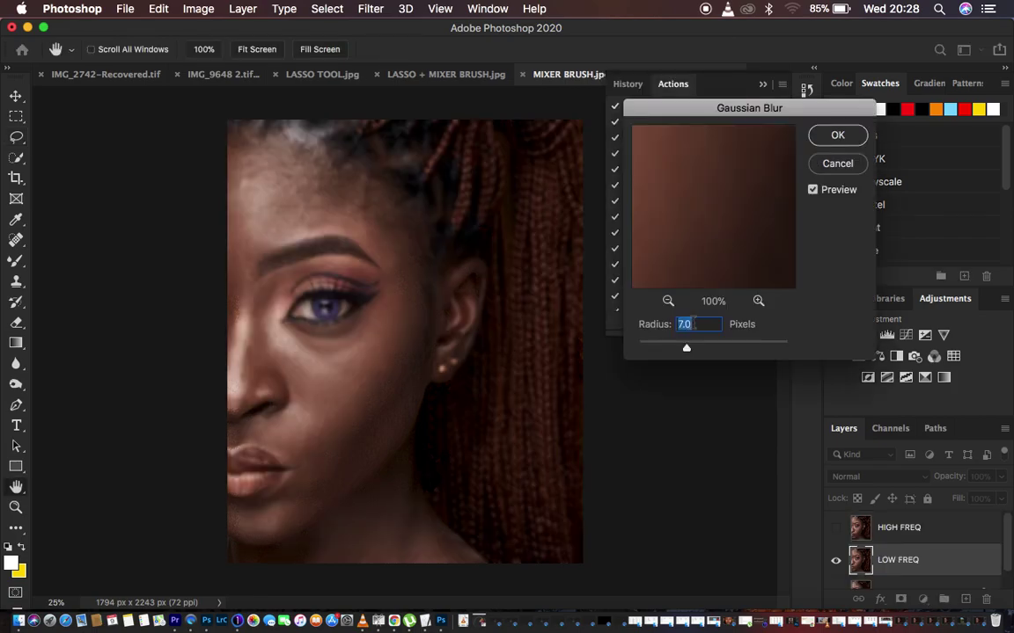
click(830, 136)
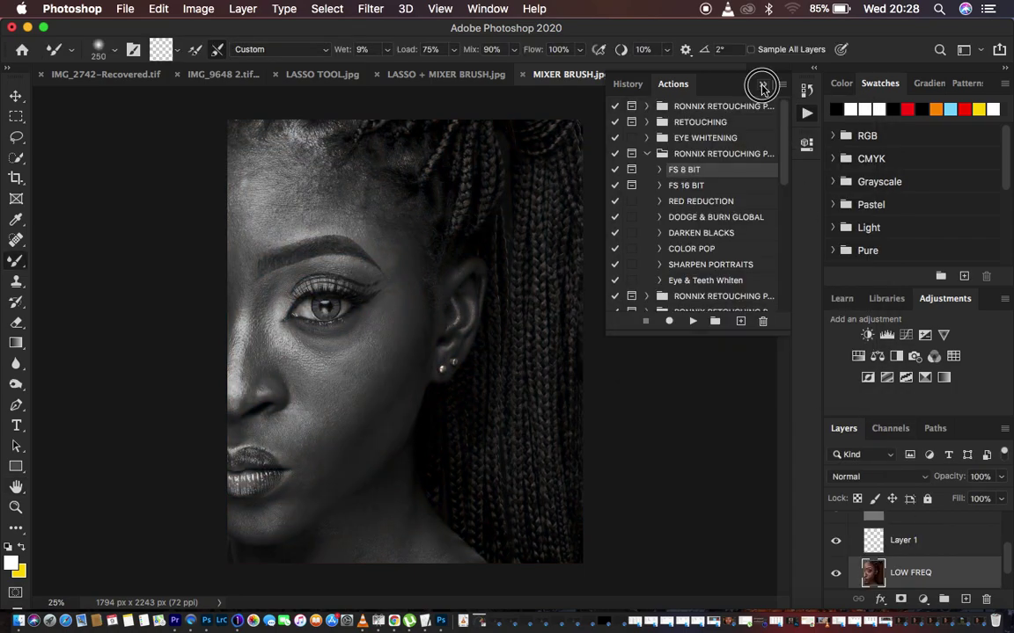
click(763, 83)
Step: Hide the Black & White 1 and HIGH FREQ layers, keeping LOW FREQ active
scroll(915, 547, up, 3)
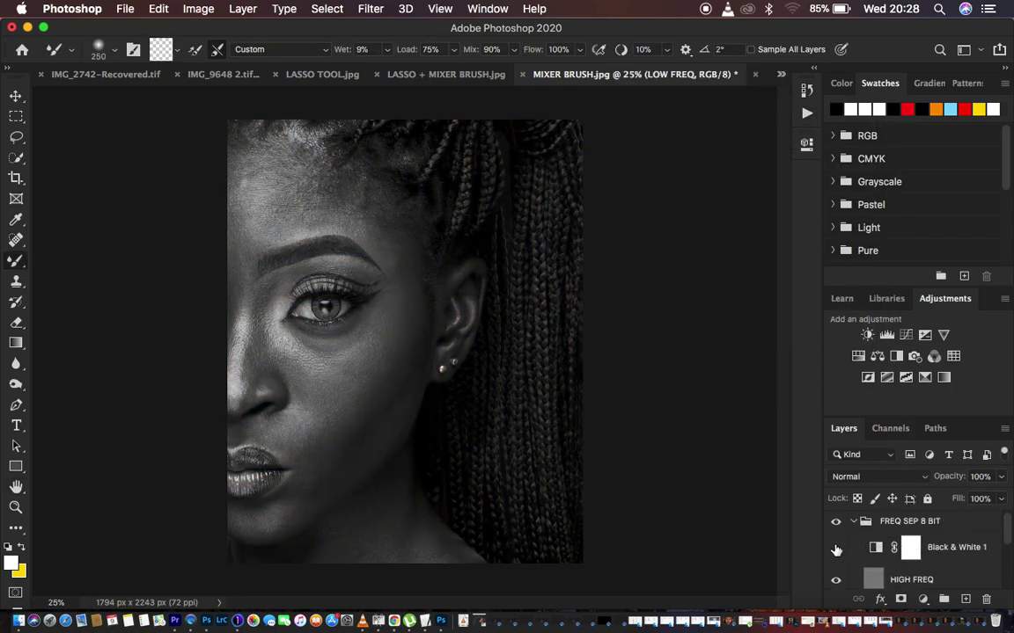
scroll(941, 562, down, 2)
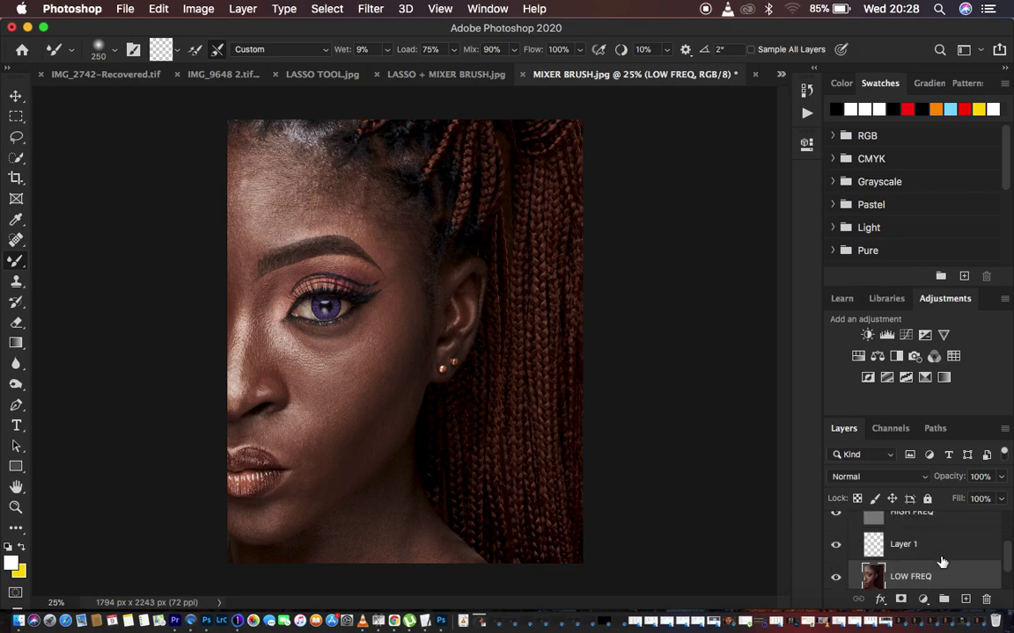
scroll(941, 562, up, 1)
click(835, 536)
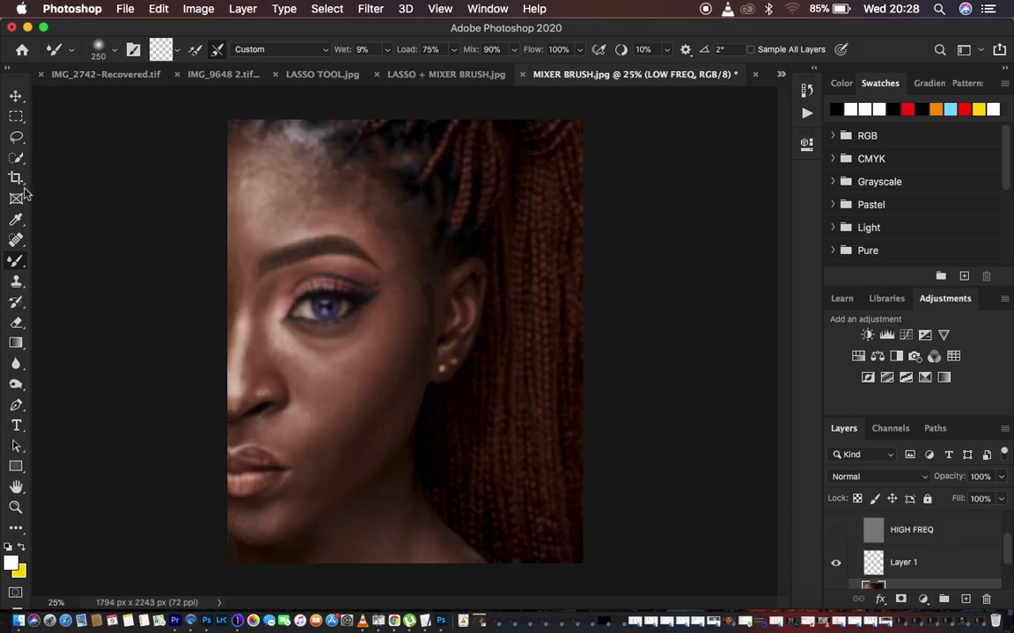
Step: Clean the Mixer Brush and blend the forehead and temple skin on LOW FREQ with the 250 px brush
click(179, 51)
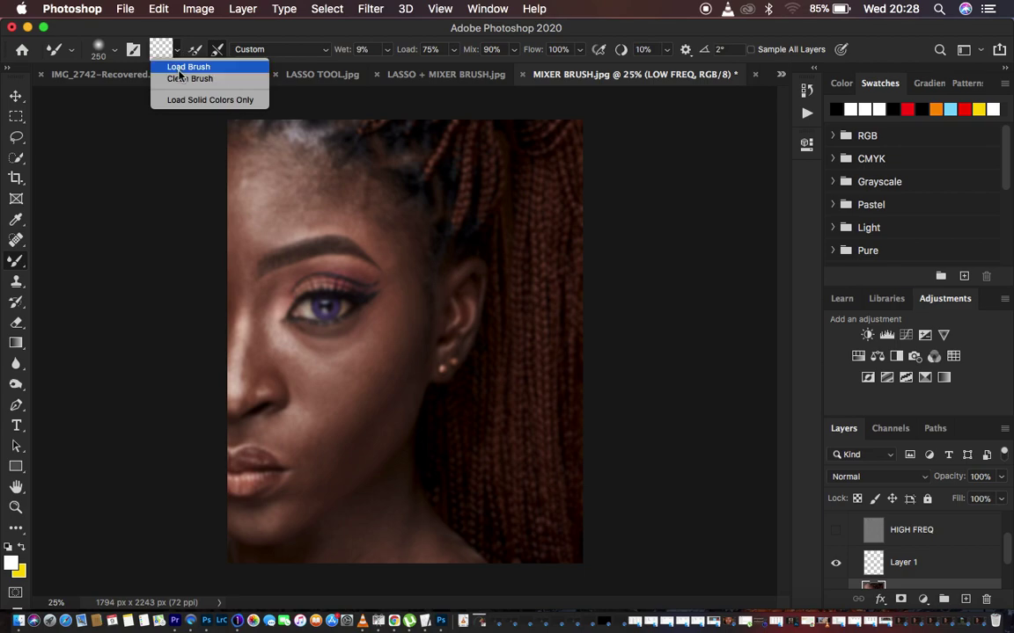
click(187, 79)
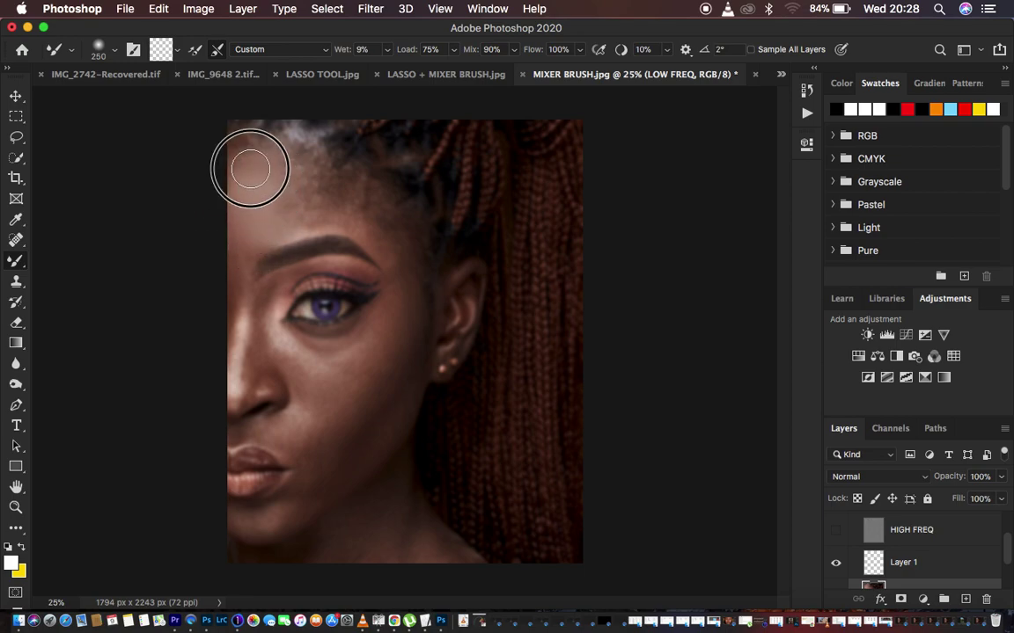
mouse_move(286, 182)
mouse_down()
mouse_move(287, 207)
mouse_move(272, 167)
mouse_move(256, 158)
mouse_move(289, 199)
mouse_move(298, 186)
mouse_up()
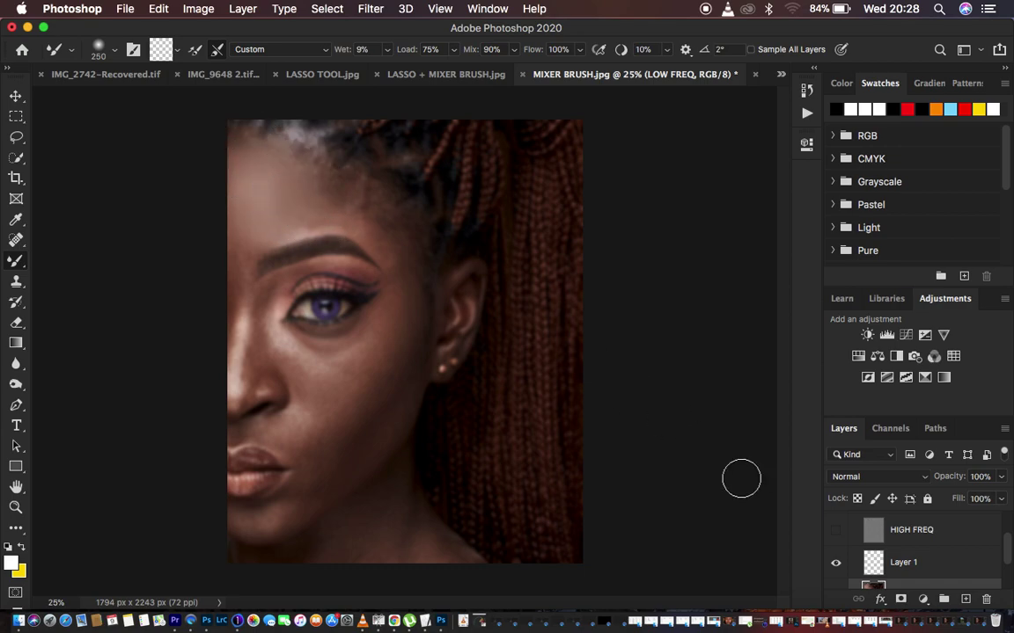
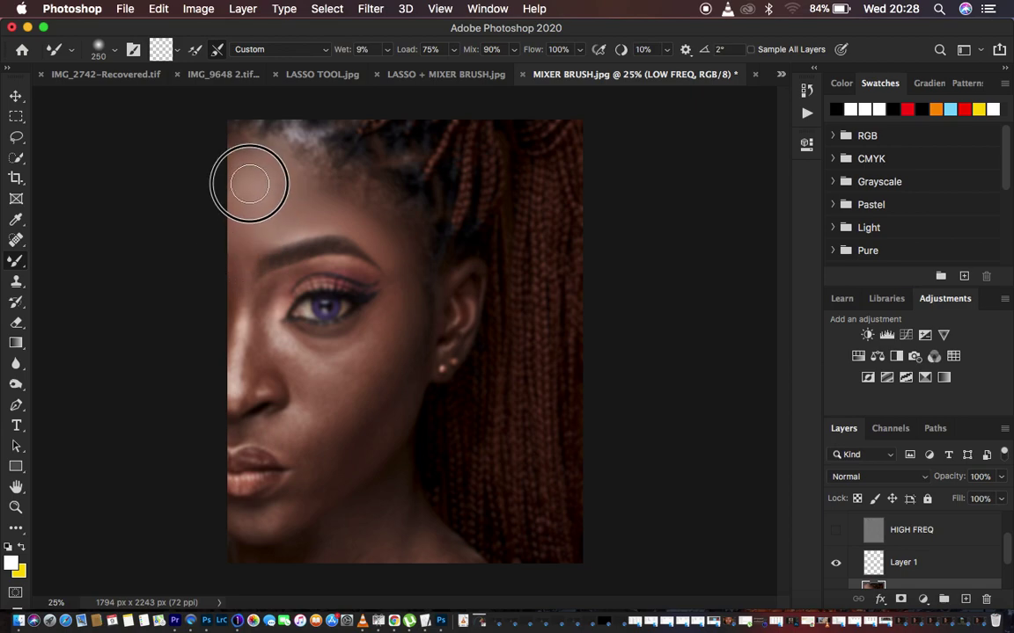
mouse_move(406, 307)
mouse_down()
mouse_move(348, 380)
mouse_move(411, 295)
mouse_move(387, 231)
mouse_move(361, 206)
mouse_move(330, 200)
mouse_move(316, 174)
mouse_move(345, 198)
mouse_up()
Step: Blend the skin along the cheek and jaw with the Mixer Brush, reducing the brush size to 200 px
mouse_move(412, 282)
mouse_down()
mouse_move(335, 456)
mouse_move(356, 432)
mouse_move(327, 472)
mouse_move(294, 425)
mouse_up()
mouse_move(396, 378)
mouse_down()
mouse_move(412, 324)
mouse_move(368, 253)
mouse_up()
mouse_move(376, 430)
mouse_down()
mouse_move(401, 404)
mouse_move(264, 517)
mouse_move(229, 521)
mouse_move(254, 526)
mouse_move(291, 493)
mouse_move(321, 492)
mouse_move(302, 486)
mouse_move(282, 521)
mouse_up()
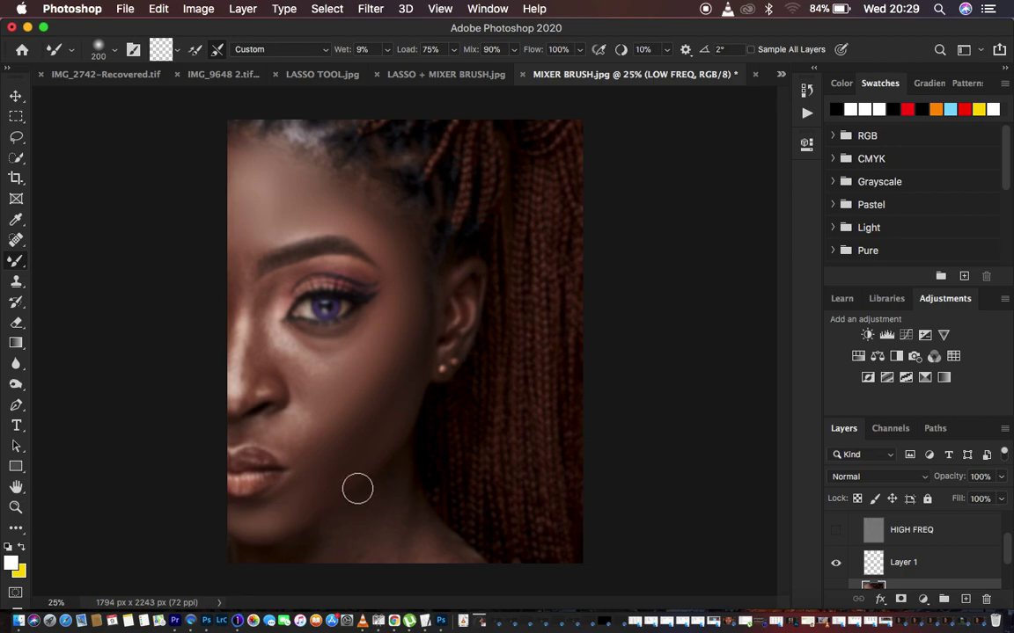
Step: Blend the under-eye, nose, cheek and jaw skin on LOW FREQ with the Mixer Brush, reducing the brush size to 125 px
mouse_move(307, 475)
mouse_down()
mouse_move(314, 456)
mouse_move(291, 427)
mouse_move(302, 403)
mouse_up()
mouse_move(296, 359)
mouse_down()
mouse_move(309, 385)
mouse_move(293, 369)
mouse_move(308, 378)
mouse_move(313, 350)
mouse_move(304, 356)
mouse_move(326, 364)
mouse_move(315, 360)
mouse_move(300, 388)
mouse_move(314, 411)
mouse_move(275, 440)
mouse_move(304, 457)
mouse_move(258, 411)
mouse_up()
mouse_move(259, 298)
mouse_down()
mouse_move(248, 383)
mouse_move(256, 309)
mouse_move(265, 371)
mouse_up()
mouse_move(232, 291)
mouse_down()
mouse_move(236, 255)
mouse_move(225, 272)
mouse_move(239, 248)
mouse_move(226, 269)
mouse_move(242, 292)
mouse_move(225, 284)
mouse_move(222, 335)
mouse_up()
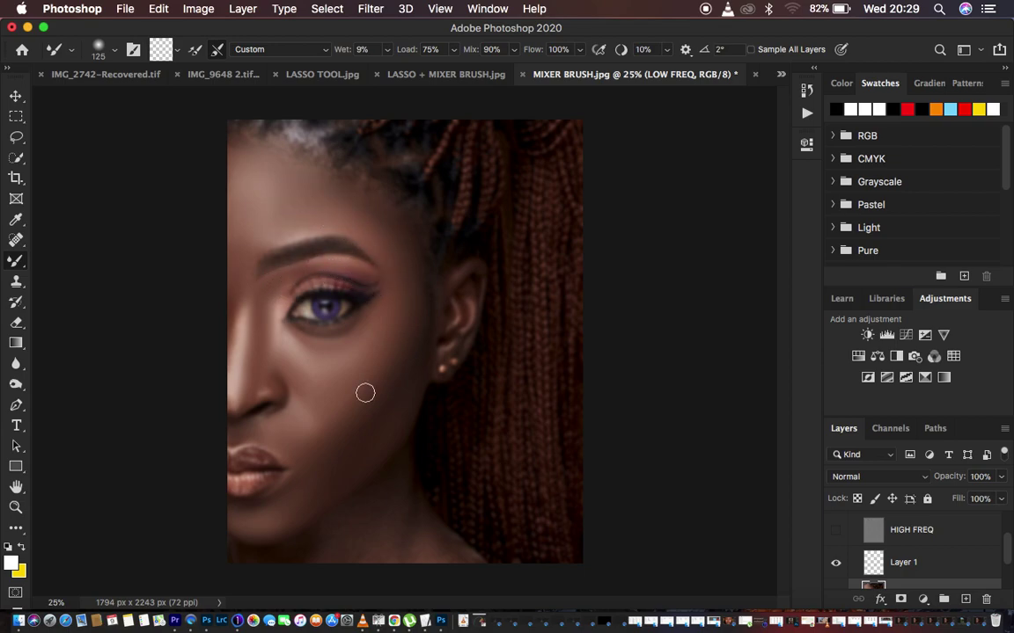
mouse_move(365, 394)
mouse_down()
mouse_move(367, 446)
mouse_move(303, 508)
mouse_move(366, 441)
mouse_move(357, 536)
mouse_move(331, 544)
mouse_move(366, 514)
mouse_move(403, 515)
mouse_move(421, 535)
mouse_move(351, 539)
mouse_move(397, 536)
mouse_move(432, 549)
mouse_move(331, 554)
mouse_move(377, 508)
mouse_move(278, 571)
mouse_move(233, 568)
mouse_up()
drag(253, 377, 242, 392)
Step: Even out the forehead, temple and cheek with the Mixer Brush at 250 px and show the HIGH FREQ layer again
drag(247, 229, 274, 225)
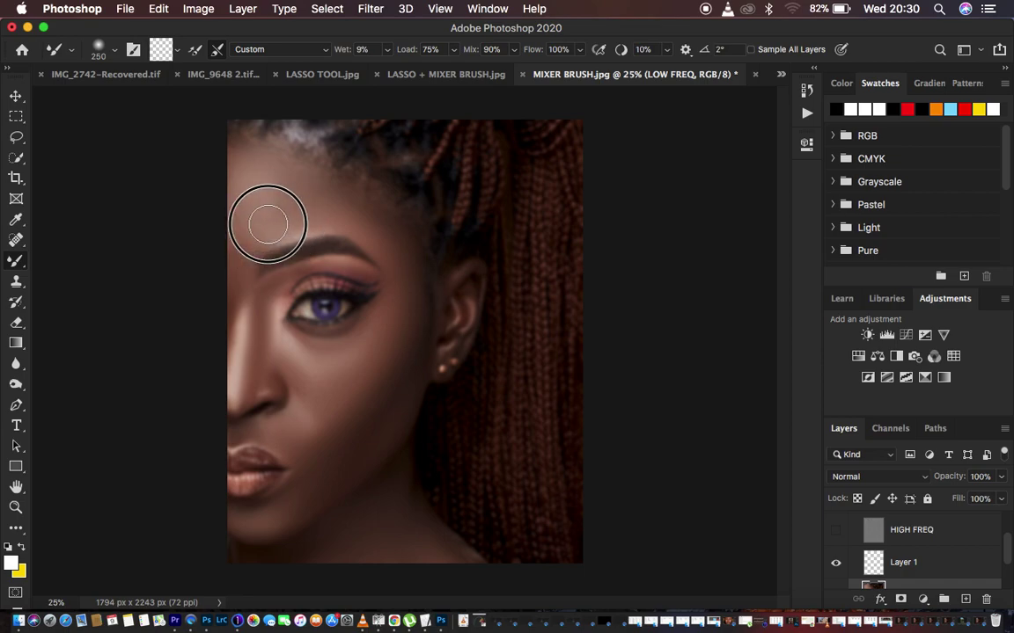
drag(390, 235, 403, 290)
mouse_move(344, 407)
mouse_down()
mouse_move(317, 436)
mouse_move(275, 380)
mouse_up()
click(836, 529)
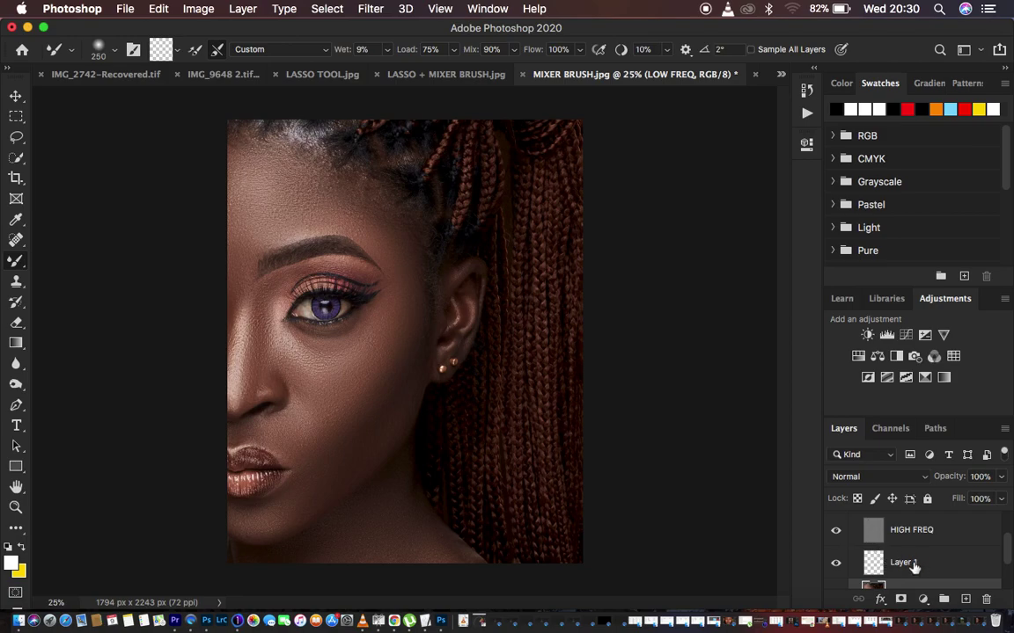
Step: Toggle the visibility of the FREQ SEP 8 BIT group to compare the portrait before and after the Mixer Brush retouch
scroll(926, 559, up, 2)
click(838, 523)
click(837, 522)
click(837, 522)
click(838, 523)
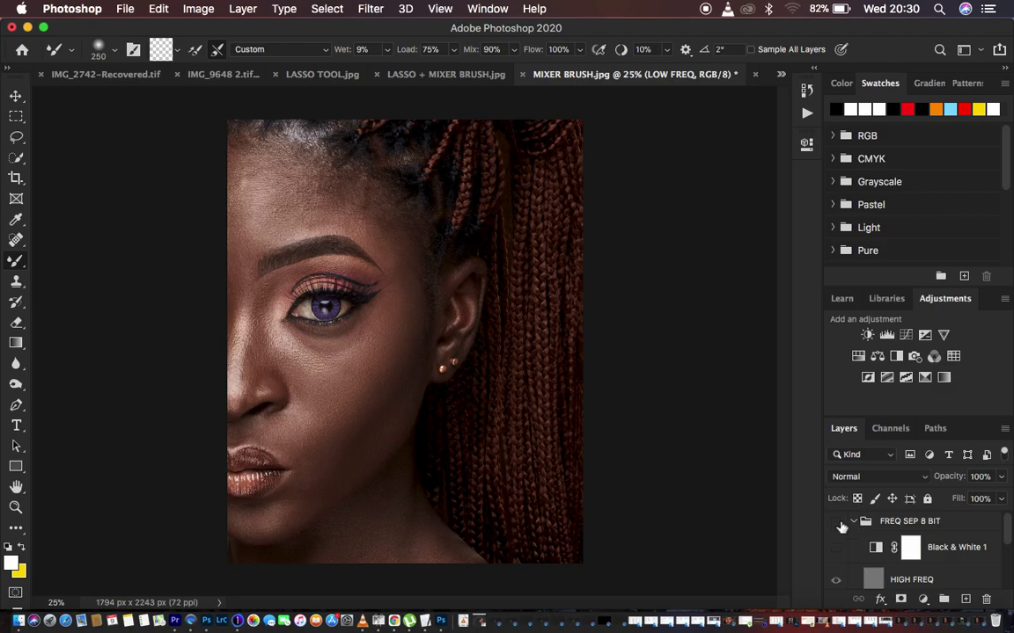
drag(382, 352, 333, 339)
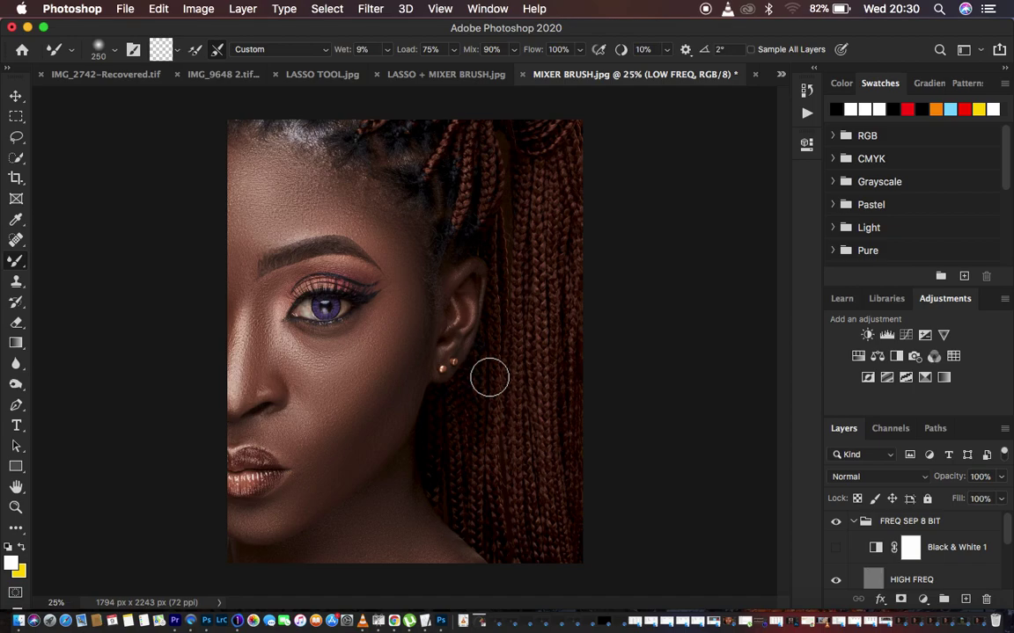
Step: In LASSO + MIXER BRUSH.jpg, run the FS 8 BIT action with a 7.0 pixel Gaussian Blur
click(445, 78)
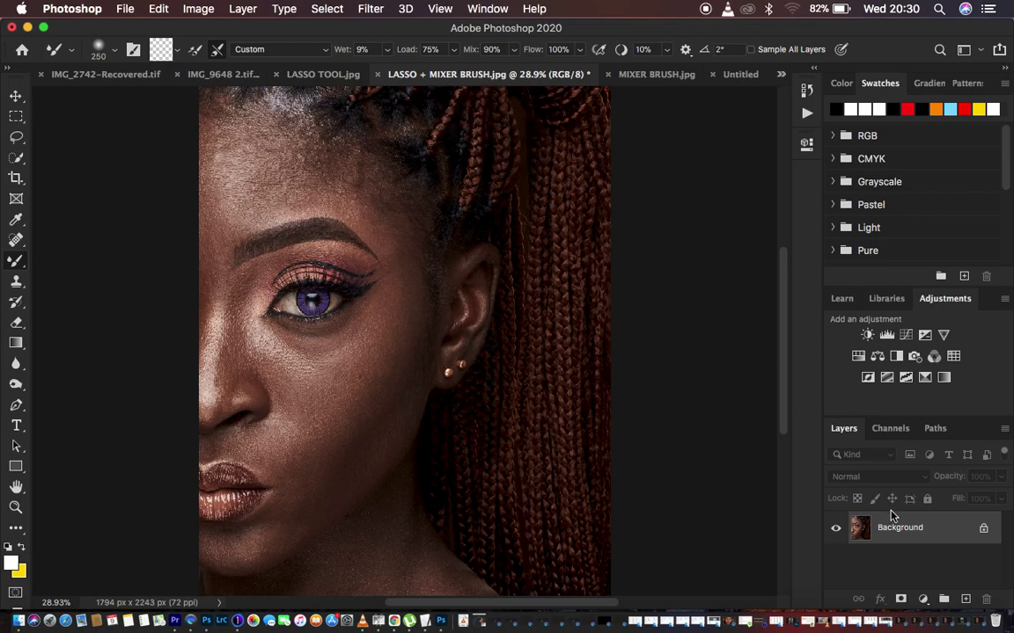
click(807, 115)
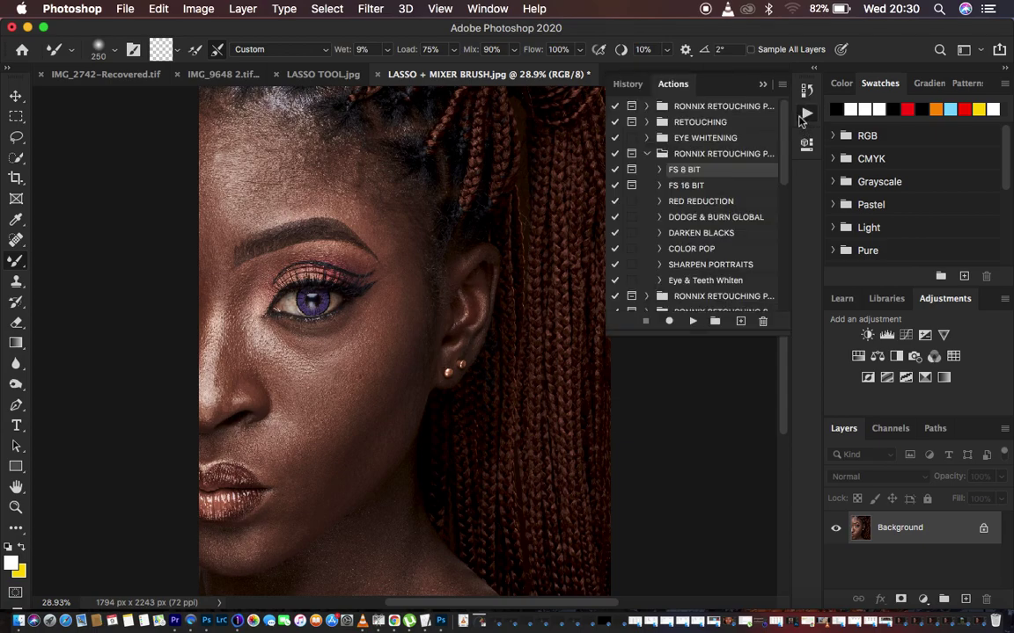
click(694, 322)
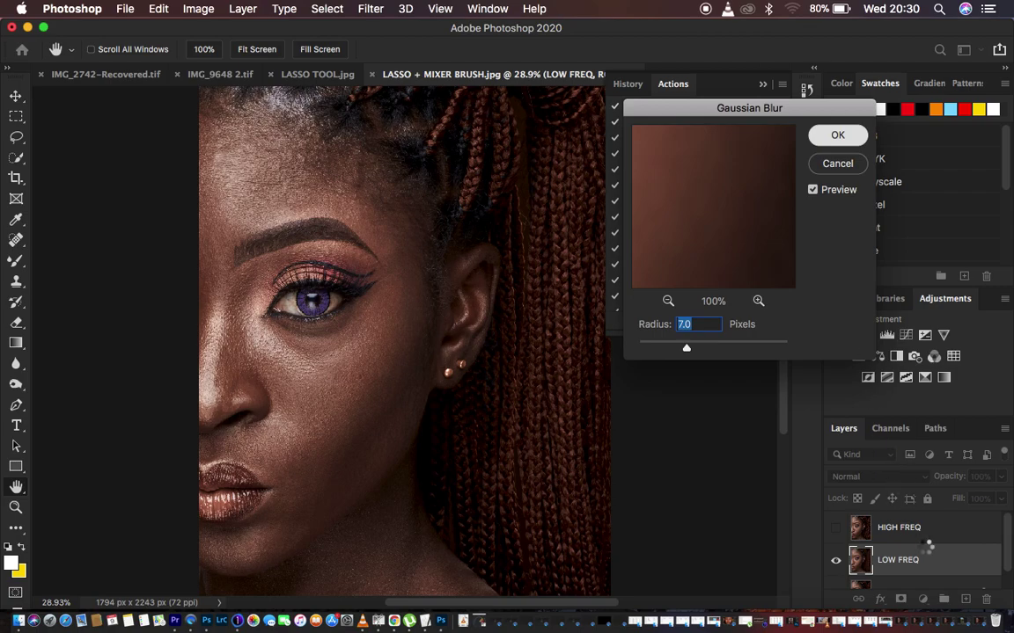
key(Return)
Step: Hide the Black & White 1 and HIGH FREQ layers, keep LOW FREQ active, and collapse the actions list
scroll(933, 557, up, 3)
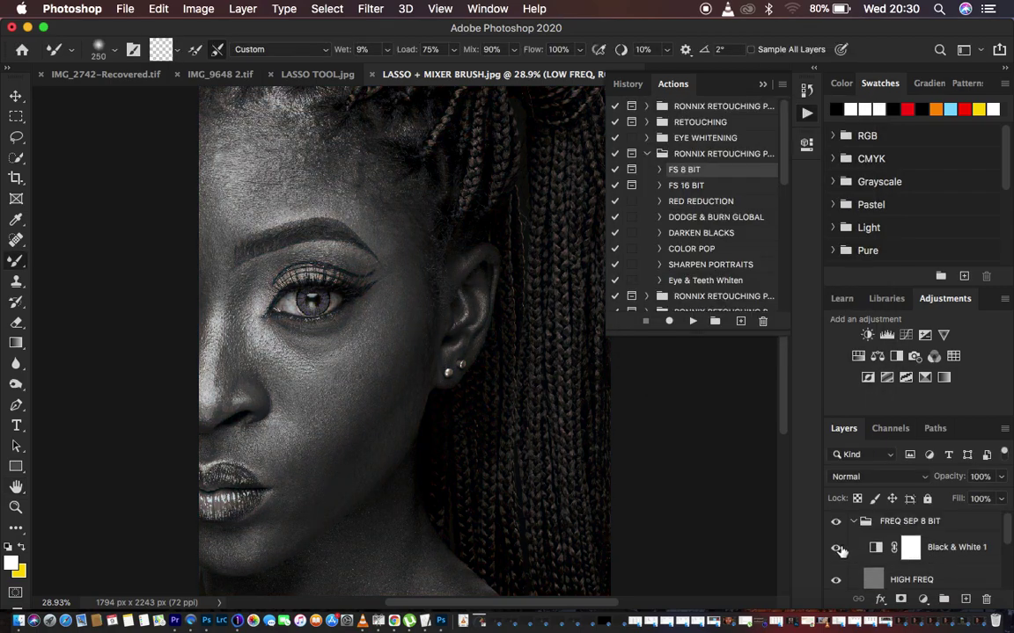
click(837, 581)
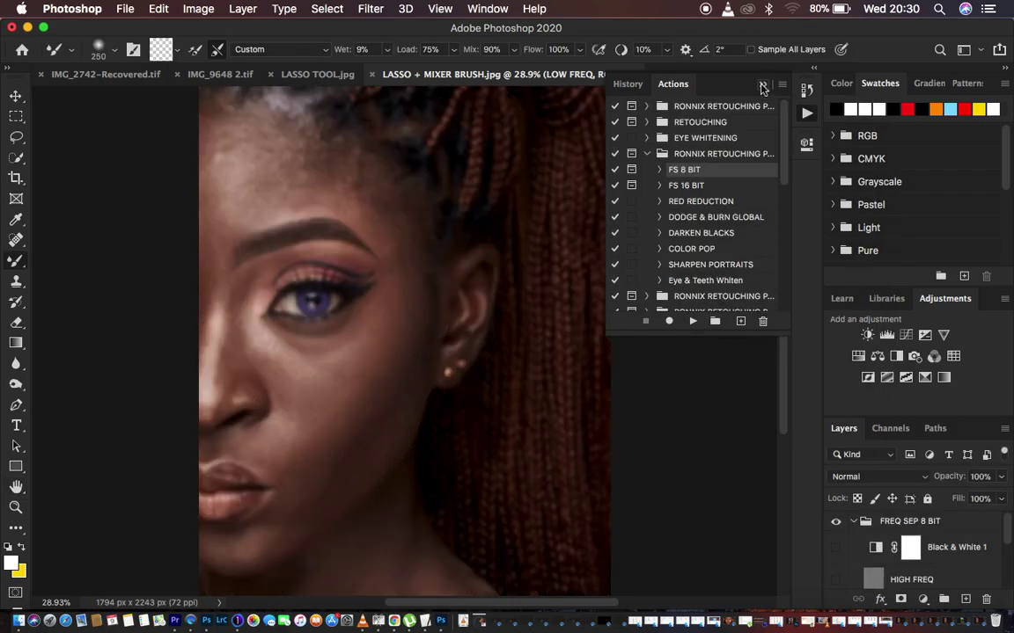
click(763, 83)
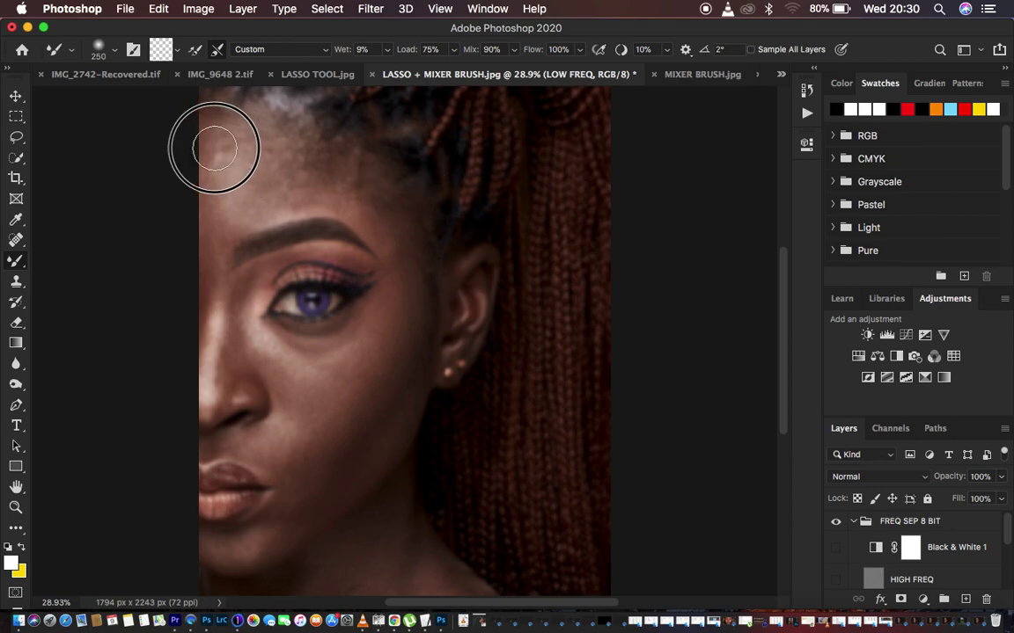
Step: Blend the forehead, outer cheek, jaw and chin skin on LOW FREQ with the Mixer Brush, starting at 250 px and reducing it to 200 px
mouse_move(221, 138)
mouse_down()
mouse_move(231, 211)
mouse_move(215, 163)
mouse_move(219, 140)
mouse_move(226, 185)
mouse_move(248, 191)
mouse_move(266, 167)
mouse_move(278, 192)
mouse_move(308, 186)
mouse_move(213, 130)
mouse_move(221, 191)
mouse_move(197, 219)
mouse_move(203, 177)
mouse_move(249, 162)
mouse_move(352, 197)
mouse_move(308, 185)
mouse_move(269, 209)
mouse_move(224, 222)
mouse_move(206, 215)
mouse_move(300, 176)
mouse_move(396, 237)
mouse_move(380, 209)
mouse_move(396, 245)
mouse_move(369, 220)
mouse_up()
mouse_move(319, 169)
mouse_down()
mouse_move(290, 186)
mouse_move(253, 139)
mouse_move(201, 128)
mouse_up()
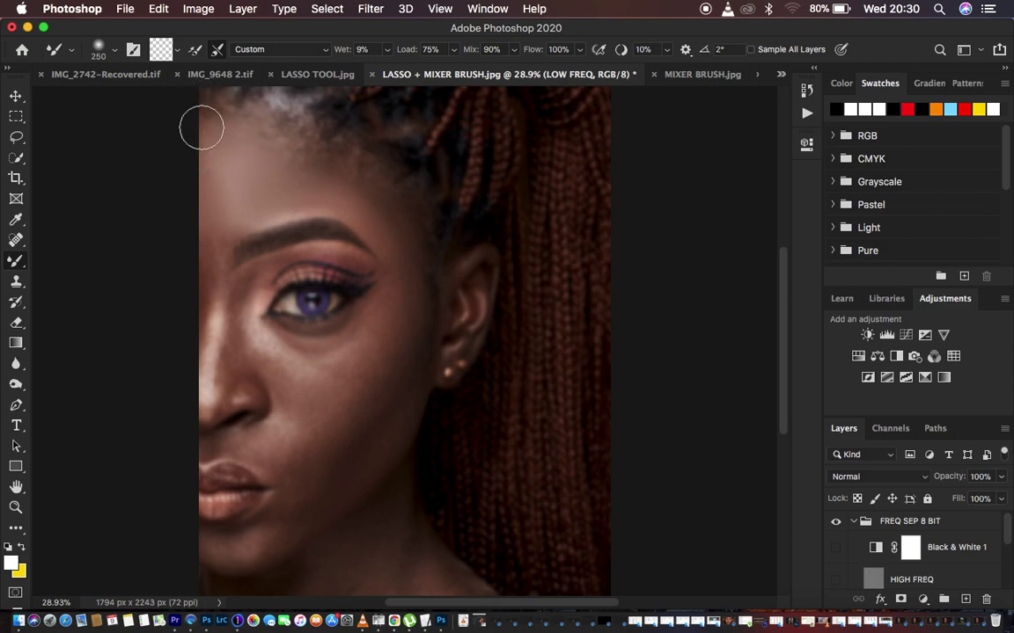
mouse_move(413, 261)
mouse_down()
mouse_move(401, 324)
mouse_move(353, 380)
mouse_move(362, 355)
mouse_move(369, 381)
mouse_move(403, 282)
mouse_move(389, 214)
mouse_move(394, 233)
mouse_move(357, 378)
mouse_move(318, 436)
mouse_move(286, 392)
mouse_up()
mouse_move(403, 351)
mouse_down()
mouse_move(385, 407)
mouse_move(314, 486)
mouse_move(393, 366)
mouse_move(400, 295)
mouse_up()
drag(402, 380, 345, 462)
mouse_move(255, 543)
mouse_down()
mouse_move(226, 545)
mouse_move(283, 530)
mouse_move(286, 505)
mouse_up()
mouse_move(272, 453)
mouse_down()
mouse_move(245, 446)
mouse_move(278, 425)
mouse_move(284, 451)
mouse_move(262, 440)
mouse_move(276, 480)
mouse_move(293, 483)
mouse_move(277, 527)
mouse_up()
mouse_move(340, 475)
mouse_down()
mouse_move(330, 463)
mouse_move(372, 391)
mouse_up()
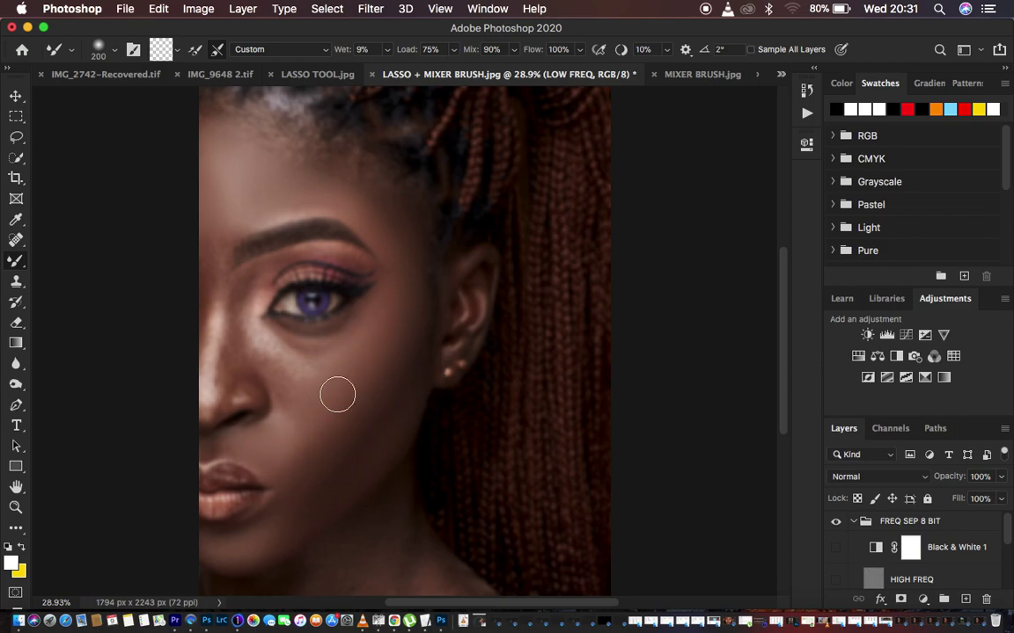
Step: Smooth the under-eye area, inner cheek and side of the nose with the Mixer Brush, reducing the brush size to 125 px
mouse_move(283, 346)
mouse_down()
mouse_move(317, 352)
mouse_move(351, 325)
mouse_move(291, 349)
mouse_move(271, 346)
mouse_move(282, 355)
mouse_move(355, 333)
mouse_up()
mouse_move(308, 380)
mouse_down()
mouse_move(272, 380)
mouse_move(286, 405)
mouse_up()
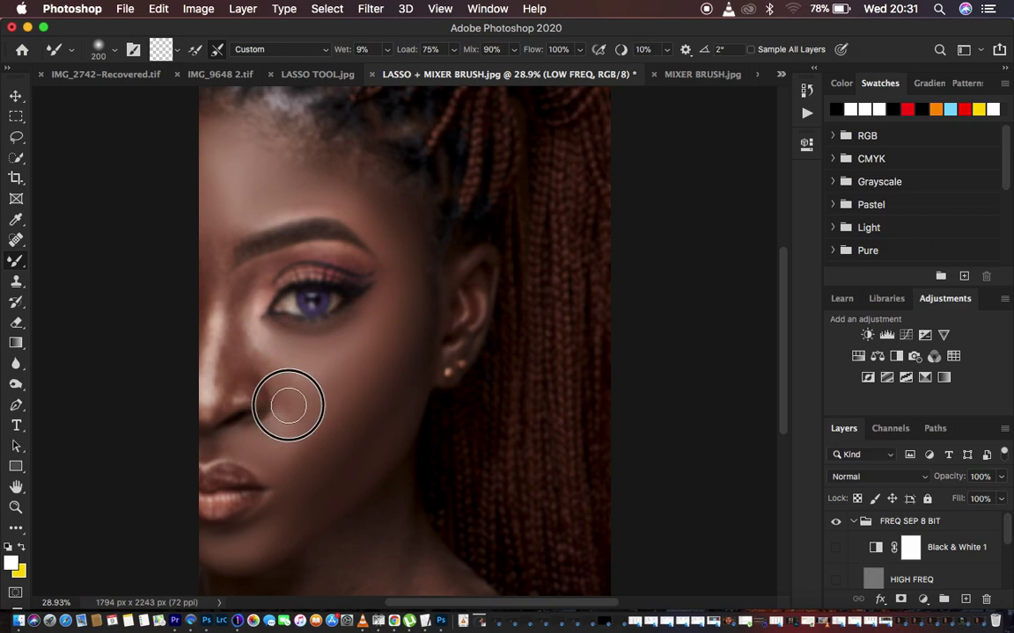
mouse_move(239, 325)
mouse_down()
mouse_move(226, 369)
mouse_move(231, 323)
mouse_move(240, 320)
mouse_move(245, 358)
mouse_move(239, 334)
mouse_move(281, 357)
mouse_move(249, 369)
mouse_up()
mouse_move(223, 290)
mouse_down()
mouse_move(209, 263)
mouse_move(219, 263)
mouse_move(212, 236)
mouse_move(198, 284)
mouse_move(204, 316)
mouse_move(215, 237)
mouse_move(242, 221)
mouse_up()
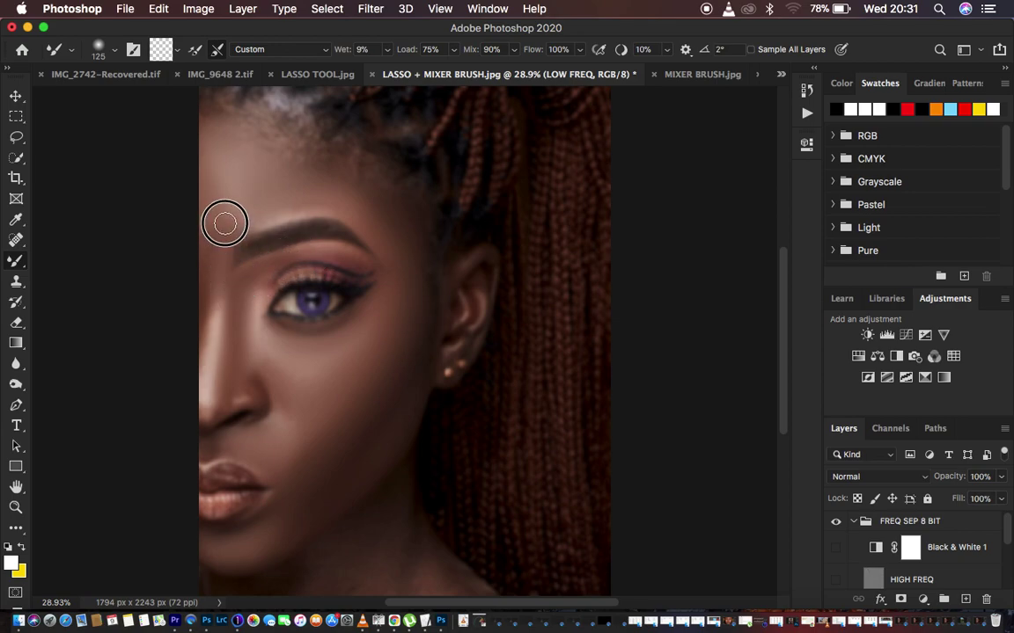
Step: Blend the skin above the eyebrow, across the temple and down the cheek with the Mixer Brush, enlarging it to 175 px
mouse_move(219, 208)
mouse_down()
mouse_move(229, 217)
mouse_move(238, 208)
mouse_up()
drag(212, 159, 244, 179)
drag(309, 188, 292, 199)
drag(374, 218, 401, 269)
mouse_move(321, 359)
mouse_down()
mouse_move(328, 423)
mouse_move(302, 443)
mouse_up()
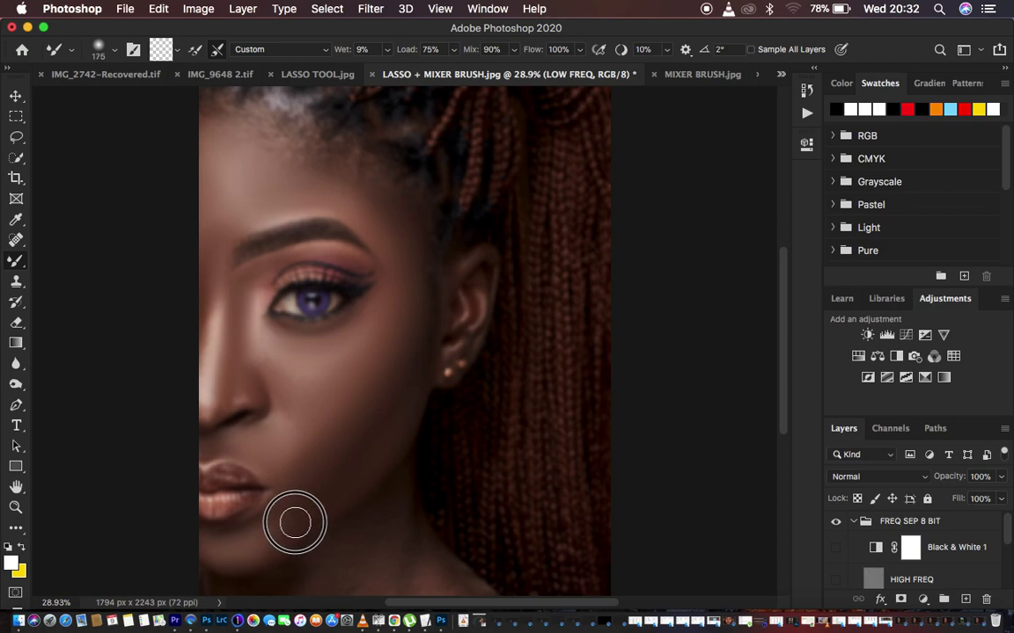
Step: Smooth the chin and neck skin with the Mixer Brush, increasing the brush size to 300 px for the neck
drag(242, 556, 245, 549)
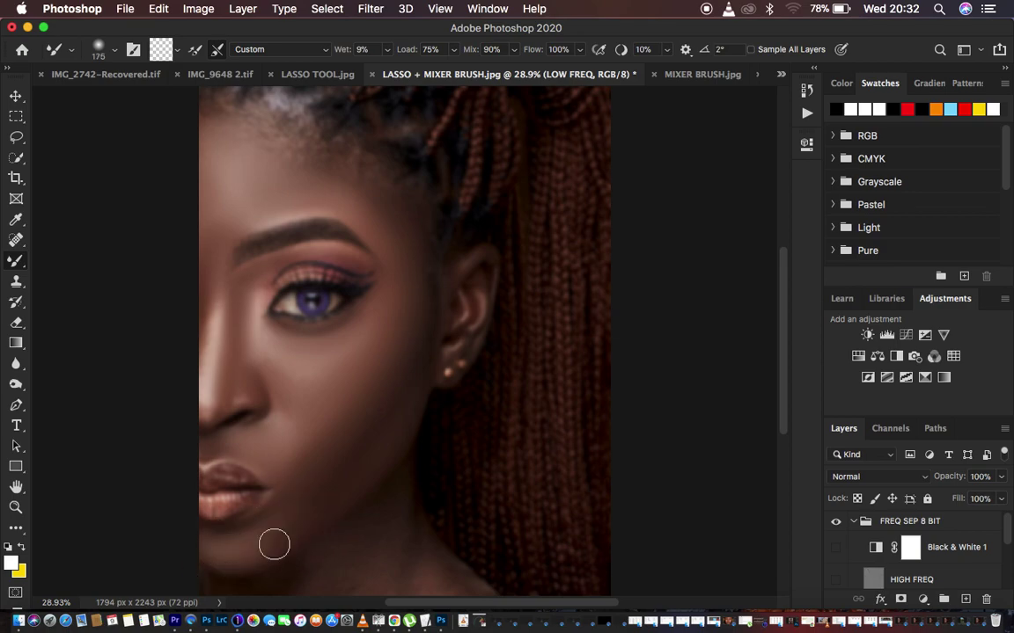
mouse_move(405, 549)
mouse_down()
mouse_move(429, 577)
mouse_move(406, 545)
mouse_up()
key(super+minus)
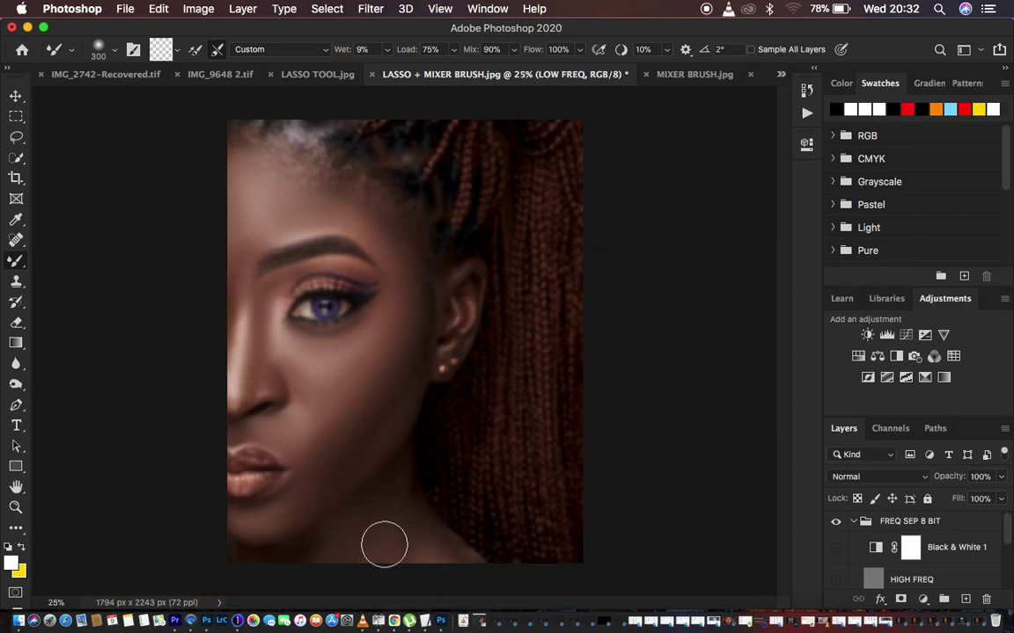
key(bracketright)
key(bracketright)
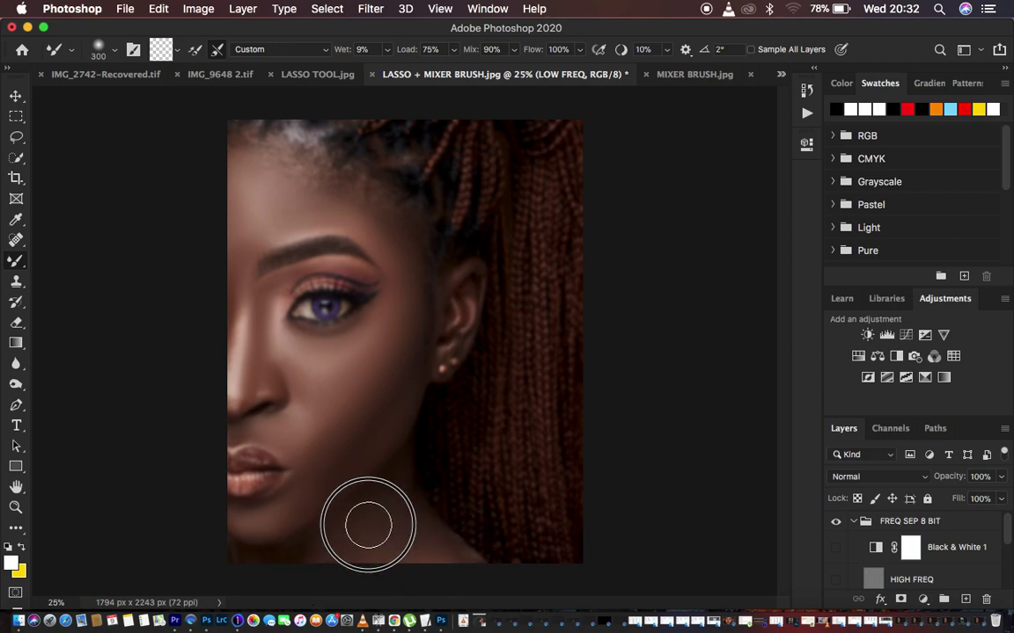
Step: Blend the forehead skin once more with the Mixer Brush at 200 px and show the HIGH FREQ layer again
key(bracketleft)
key(bracketleft)
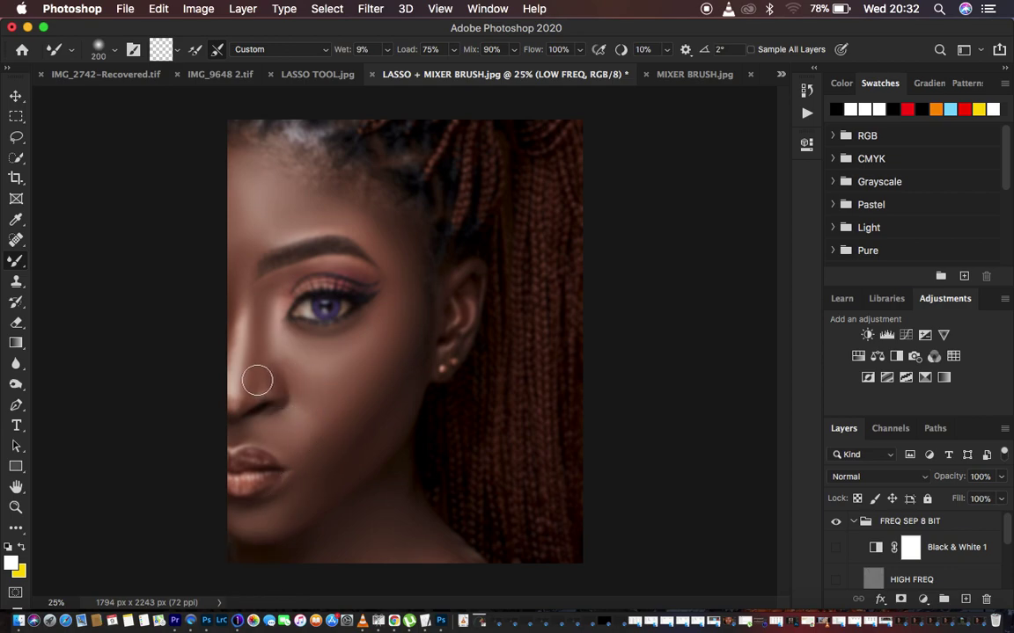
mouse_move(306, 223)
mouse_down()
mouse_move(327, 207)
mouse_move(372, 230)
mouse_up()
drag(317, 189, 224, 140)
click(837, 582)
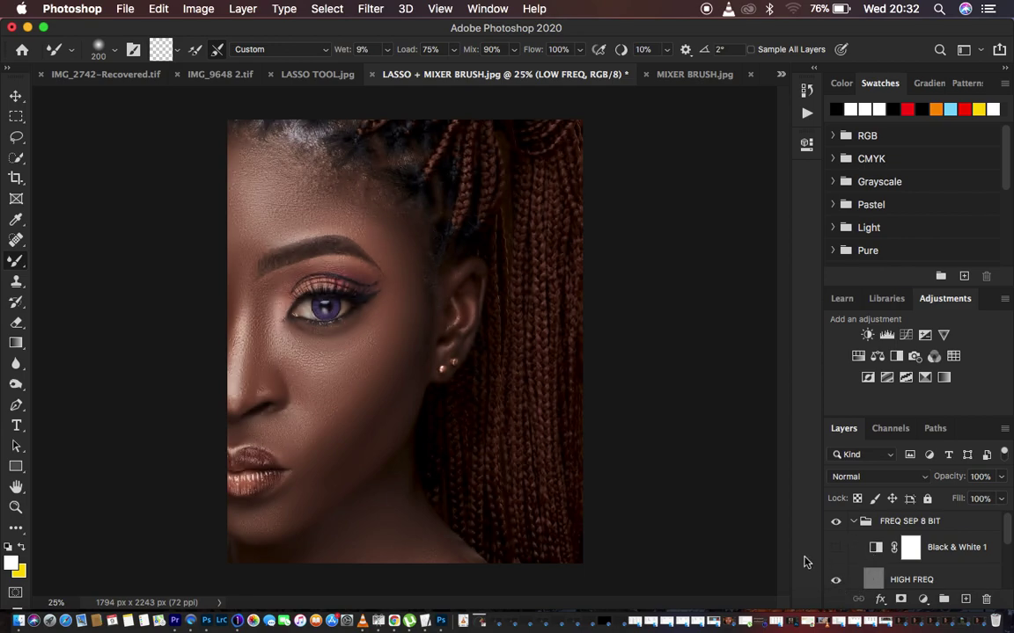
Step: Select the forehead and temple skin with the Lasso tool at 22 px feather and apply a 21 pixel Gaussian Blur
click(16, 138)
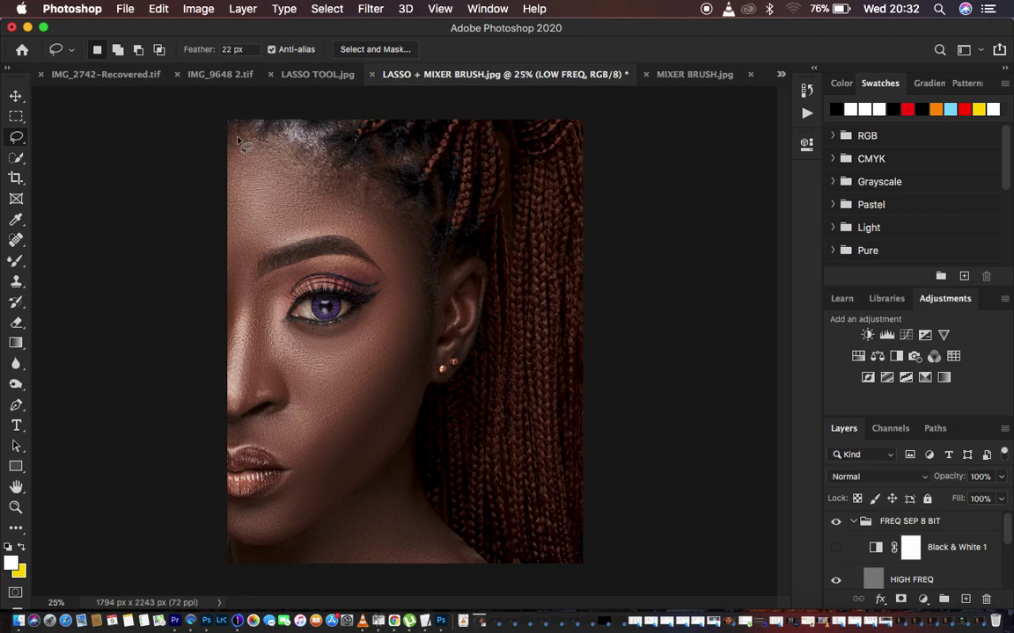
mouse_move(227, 128)
mouse_down()
mouse_move(385, 207)
mouse_move(419, 272)
mouse_move(403, 289)
mouse_move(346, 237)
mouse_move(327, 235)
mouse_move(257, 262)
mouse_move(210, 219)
mouse_move(225, 129)
mouse_up()
click(371, 9)
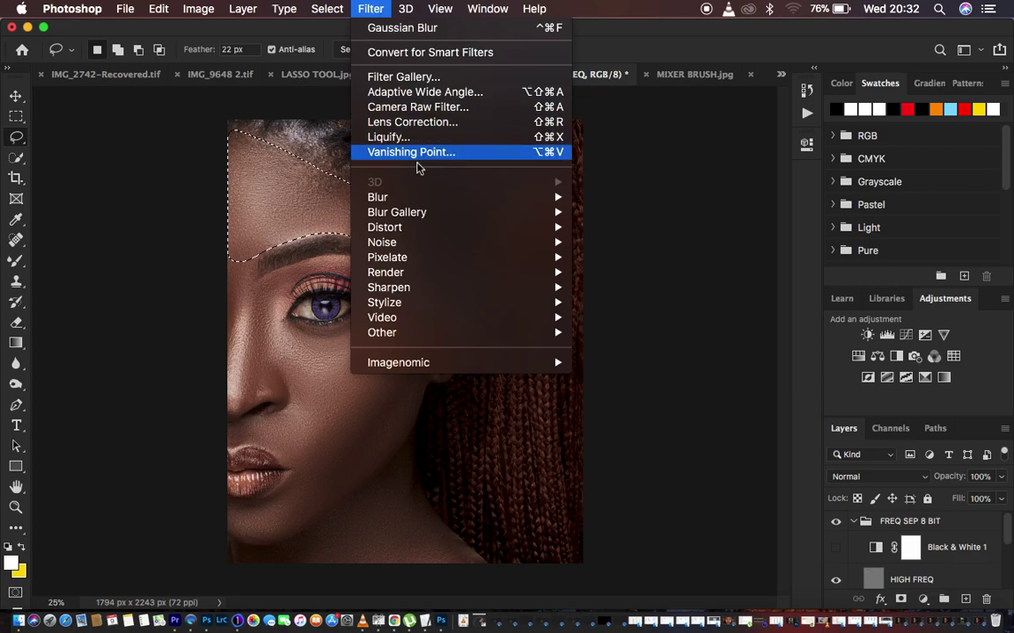
mouse_move(453, 197)
click(647, 258)
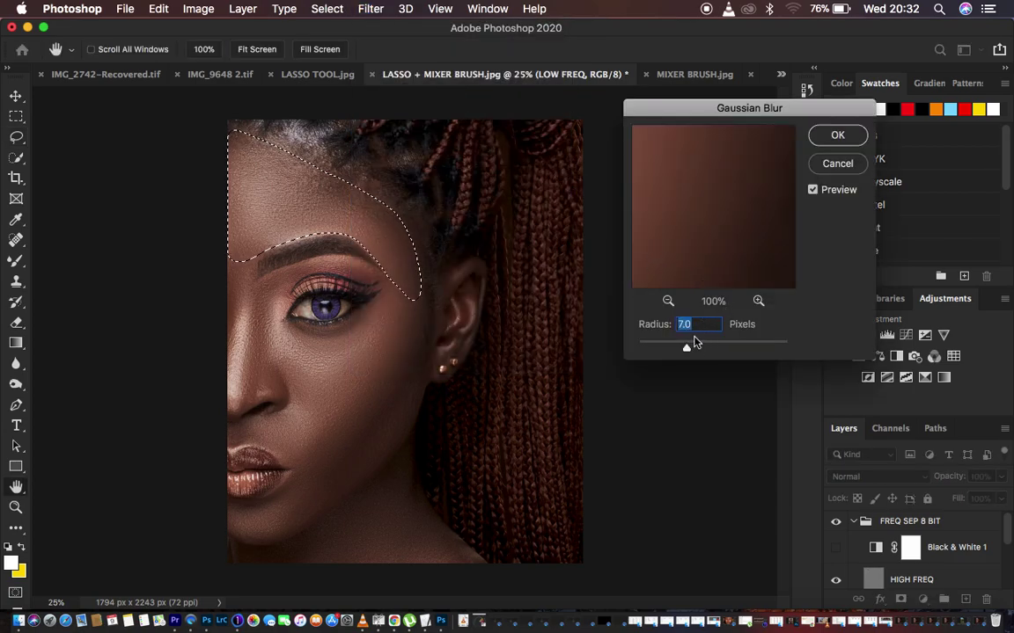
text(21)
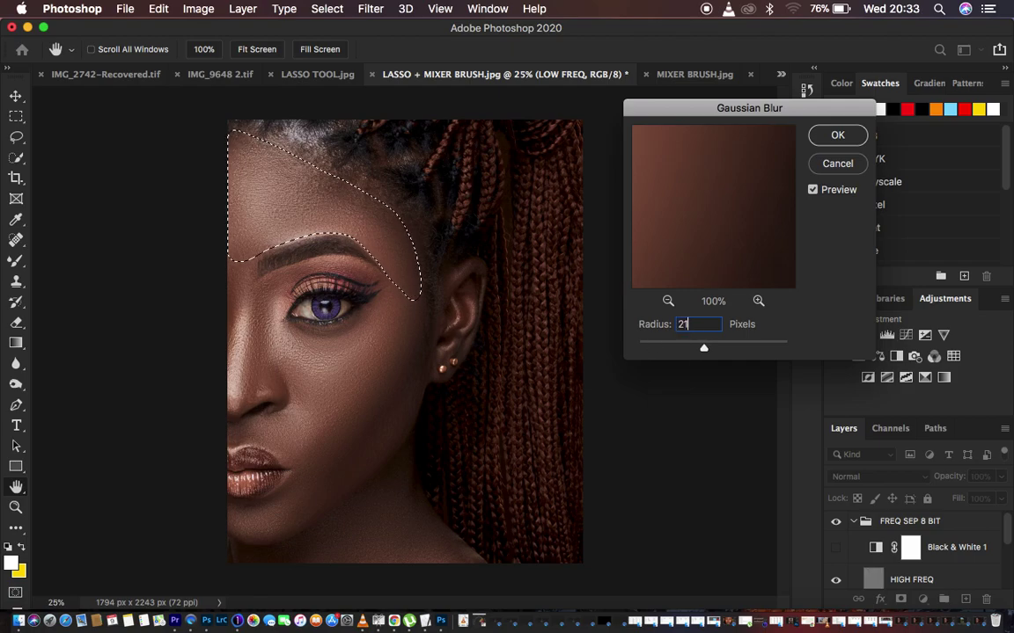
click(837, 136)
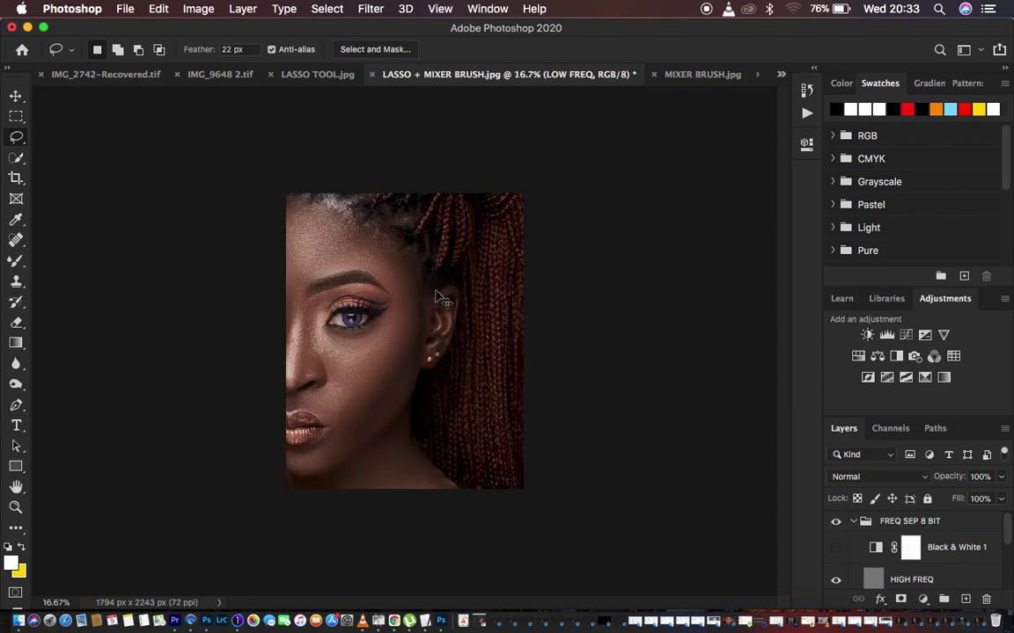
Step: Lasso the outer cheek from beside the ear to the mouth corner, reapply the Gaussian Blur, and deselect
mouse_move(391, 280)
mouse_down()
mouse_move(295, 439)
mouse_move(300, 476)
mouse_move(321, 480)
mouse_move(355, 459)
mouse_move(425, 339)
mouse_move(425, 264)
mouse_move(432, 271)
mouse_move(397, 257)
mouse_up()
right_click(401, 341)
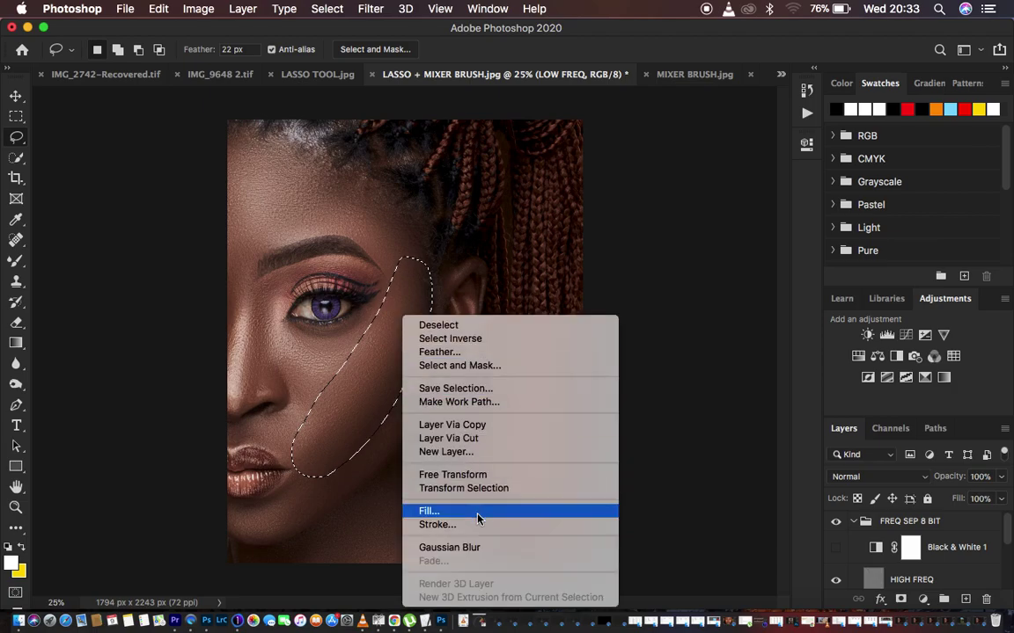
click(476, 547)
key(super+d)
Step: Lasso the jawline strip from below the ear to the chin, reapply the Gaussian Blur, and deselect
mouse_move(409, 335)
mouse_down()
mouse_move(335, 440)
mouse_move(287, 492)
mouse_move(246, 513)
mouse_move(240, 536)
mouse_move(292, 527)
mouse_move(364, 468)
mouse_move(416, 403)
mouse_move(403, 389)
mouse_up()
right_click(401, 390)
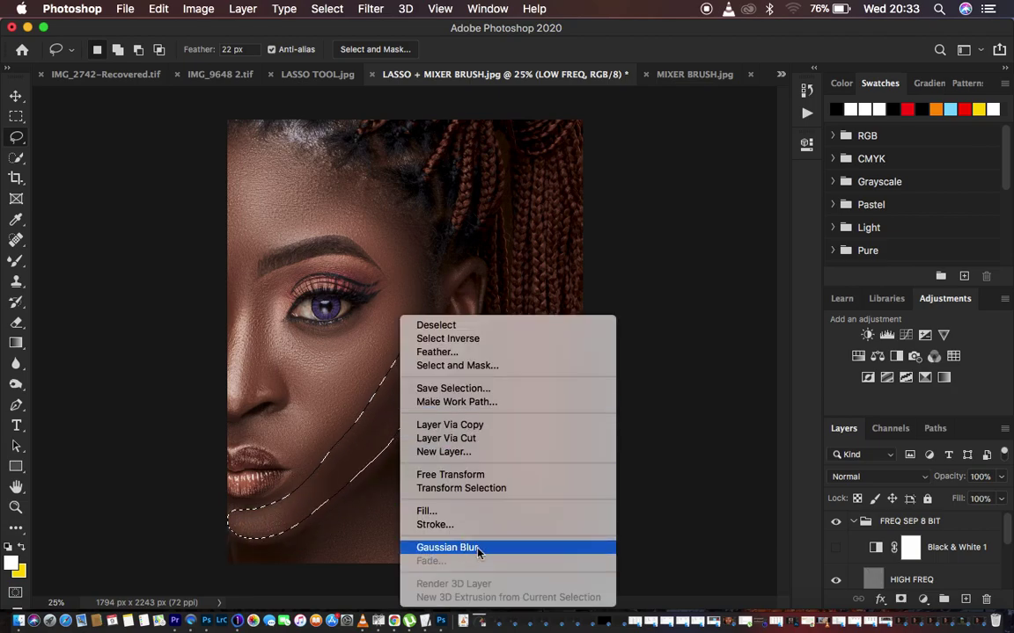
click(475, 546)
click(387, 409)
Step: Lasso the side of the nose below the inner eyebrow, reapply the Gaussian Blur, and deselect
mouse_move(272, 280)
mouse_down()
mouse_move(250, 302)
mouse_move(236, 410)
mouse_move(262, 392)
mouse_move(291, 393)
mouse_move(308, 369)
mouse_move(282, 344)
mouse_move(273, 281)
mouse_up()
right_click(271, 331)
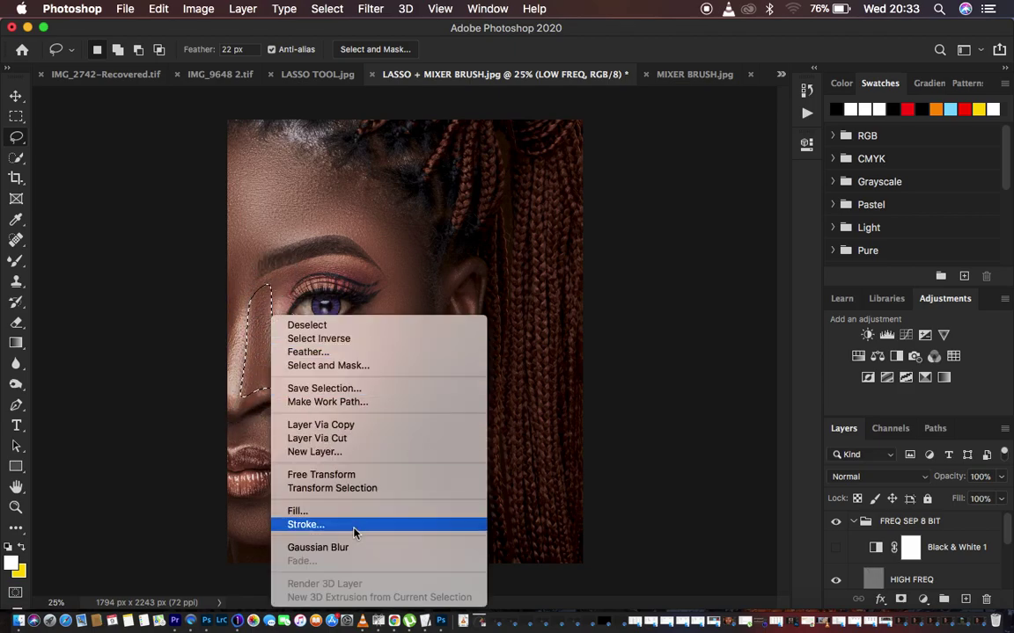
click(356, 546)
click(266, 367)
Step: Lasso the skin between the eyebrow and the nose bridge, reapply the Gaussian Blur, and deselect
mouse_move(231, 262)
mouse_down()
mouse_move(219, 339)
mouse_move(249, 233)
mouse_move(233, 288)
mouse_up()
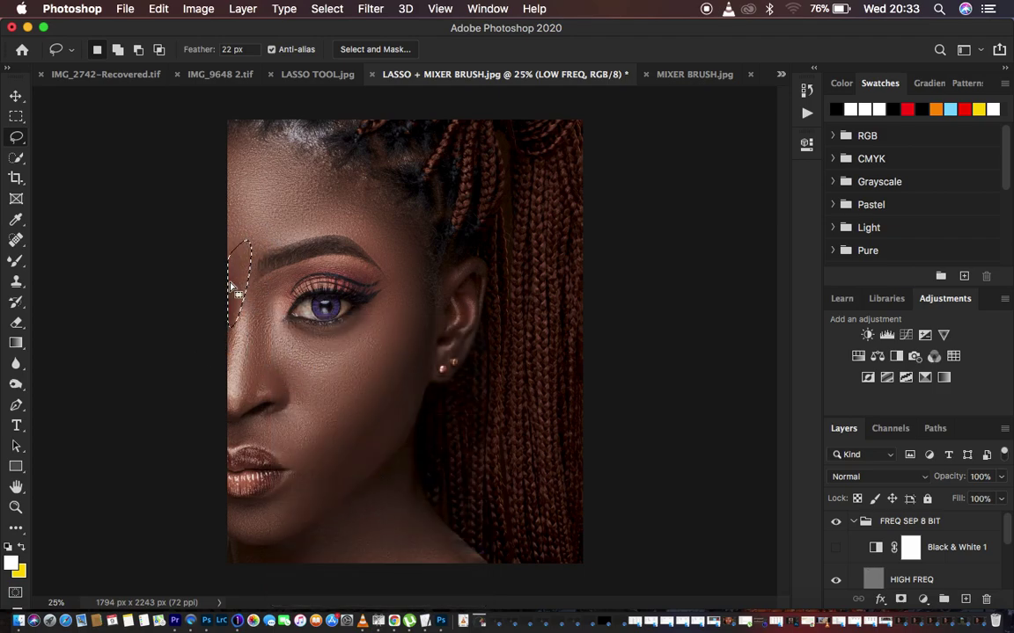
right_click(233, 287)
click(308, 514)
click(312, 475)
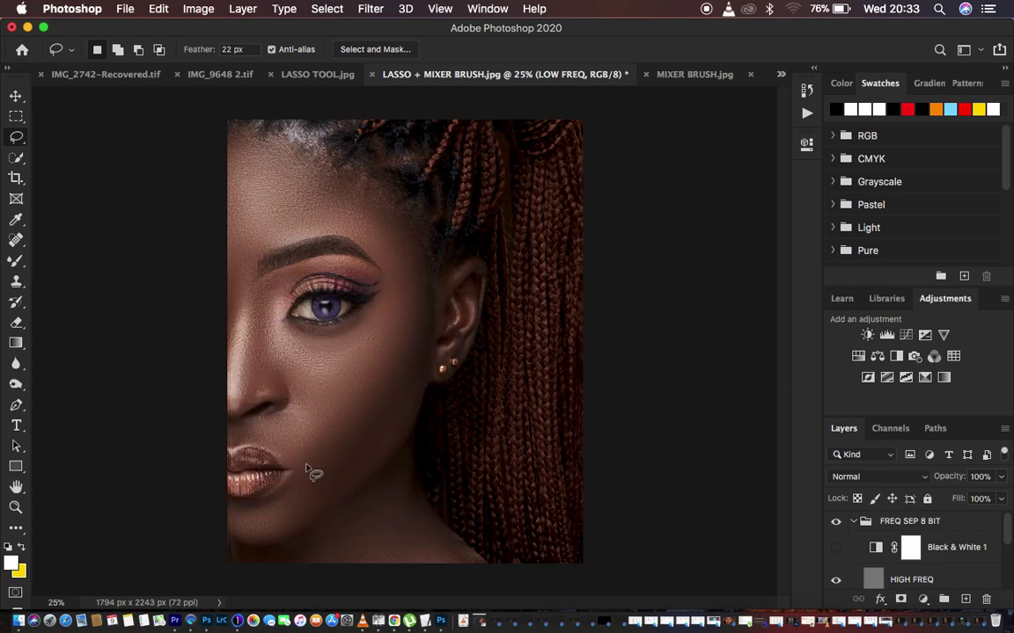
Step: Lasso the skin between the nose and upper lip around the mouth corner, reapply the Gaussian Blur, and deselect
mouse_move(227, 430)
mouse_down()
mouse_move(296, 400)
mouse_move(325, 455)
mouse_move(310, 473)
mouse_move(226, 448)
mouse_up()
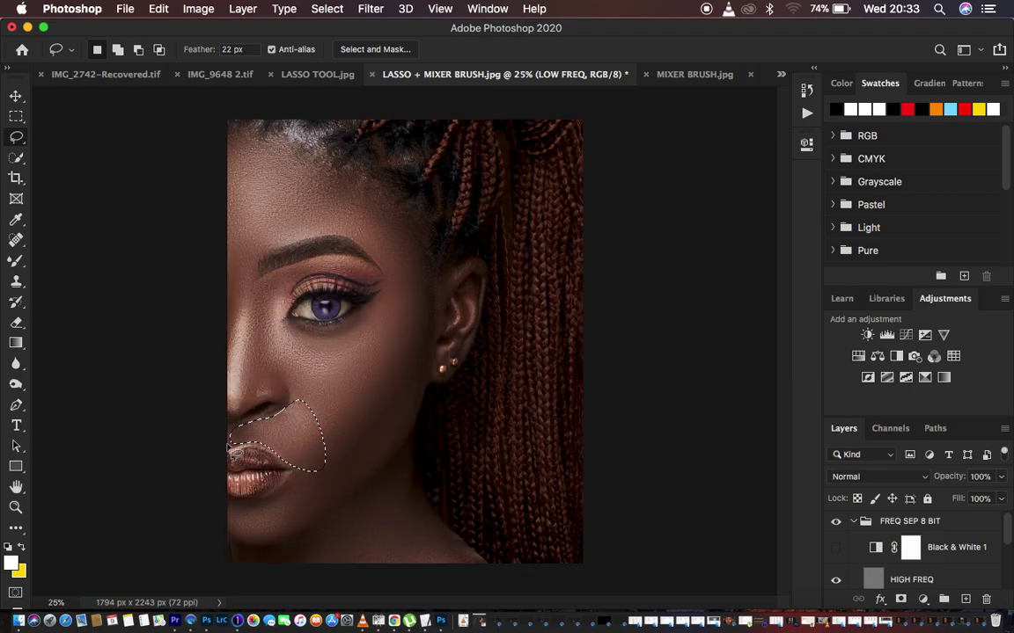
right_click(260, 438)
click(356, 548)
click(346, 423)
Step: Lasso the under-eye area, reapply the Gaussian Blur, deselect, and collapse the FREQ SEP 8 BIT group
mouse_move(291, 340)
mouse_down()
mouse_move(368, 343)
mouse_move(381, 306)
mouse_move(344, 333)
mouse_move(322, 354)
mouse_up()
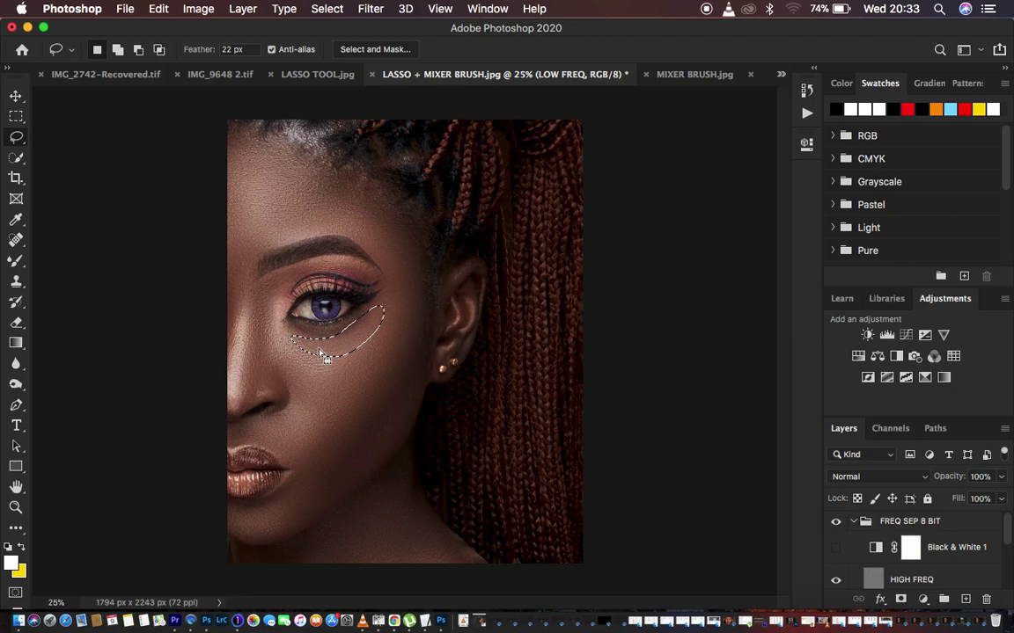
right_click(322, 354)
click(405, 545)
click(444, 526)
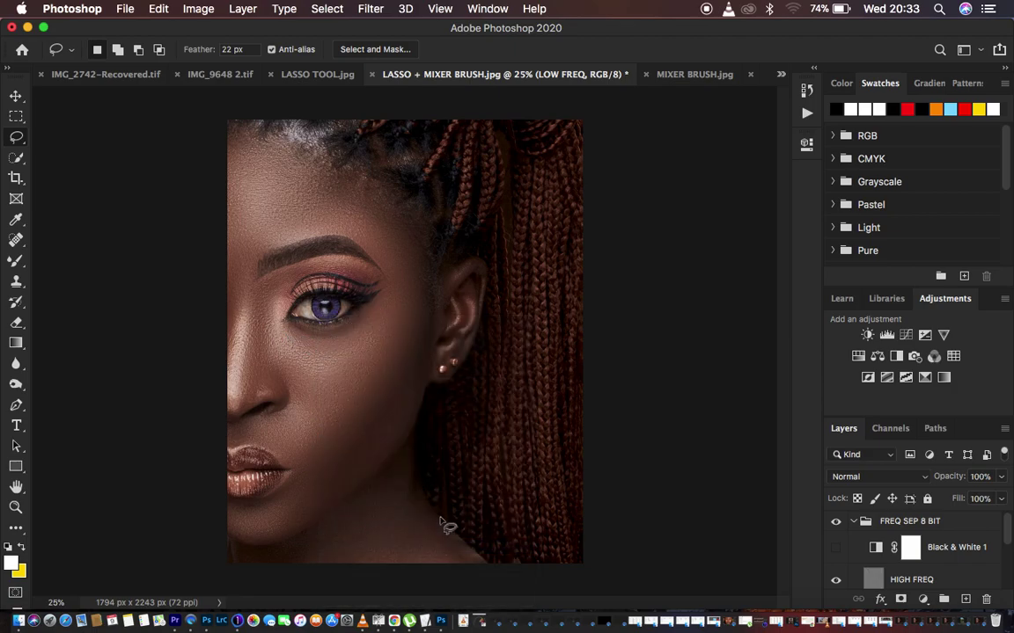
click(853, 523)
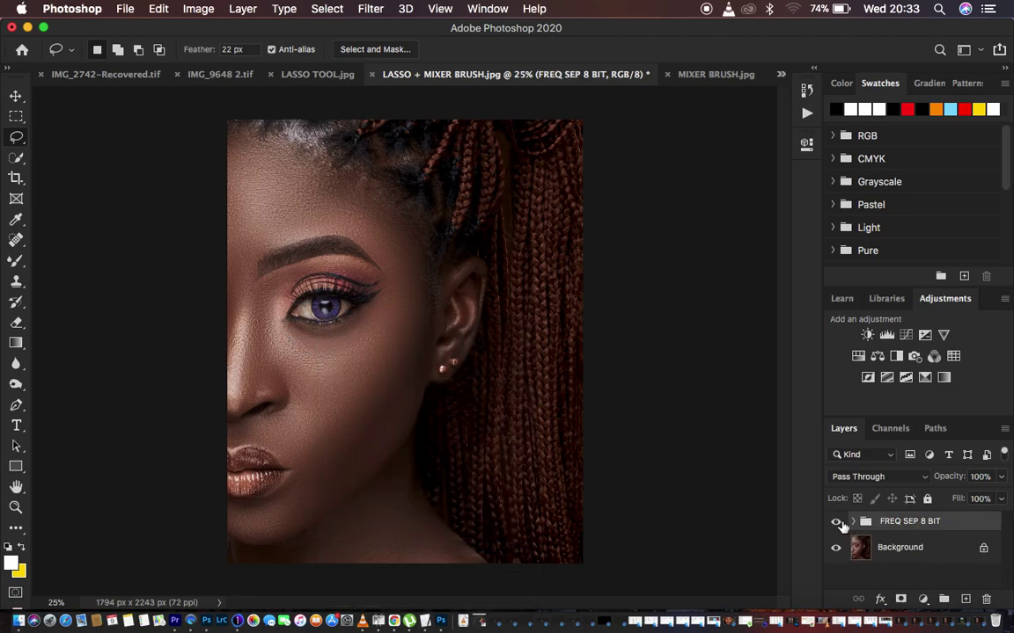
Step: Toggle the visibility of the FREQ SEP 8 BIT group to compare the combined-method portrait before and after retouching
click(836, 523)
click(837, 523)
click(837, 524)
click(836, 524)
click(836, 524)
click(836, 523)
click(837, 524)
click(837, 523)
click(837, 523)
click(837, 524)
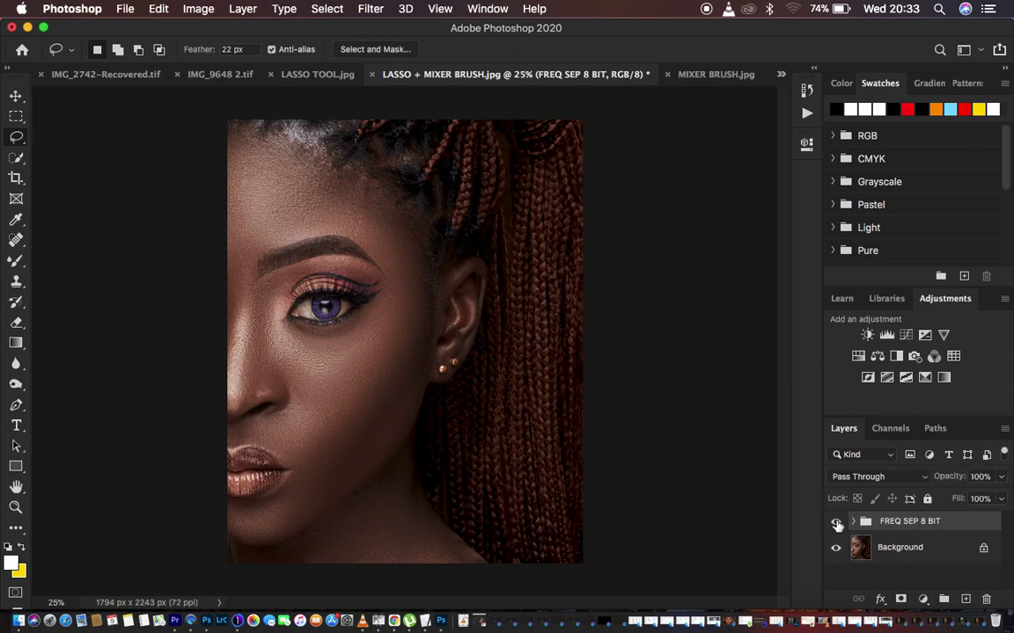
Step: Check the FREQ SEP 8 BIT retouching in MIXER BRUSH.jpg, and bring up LASSO TOOL.jpg to compare the skin results
click(708, 77)
scroll(933, 536, up, 3)
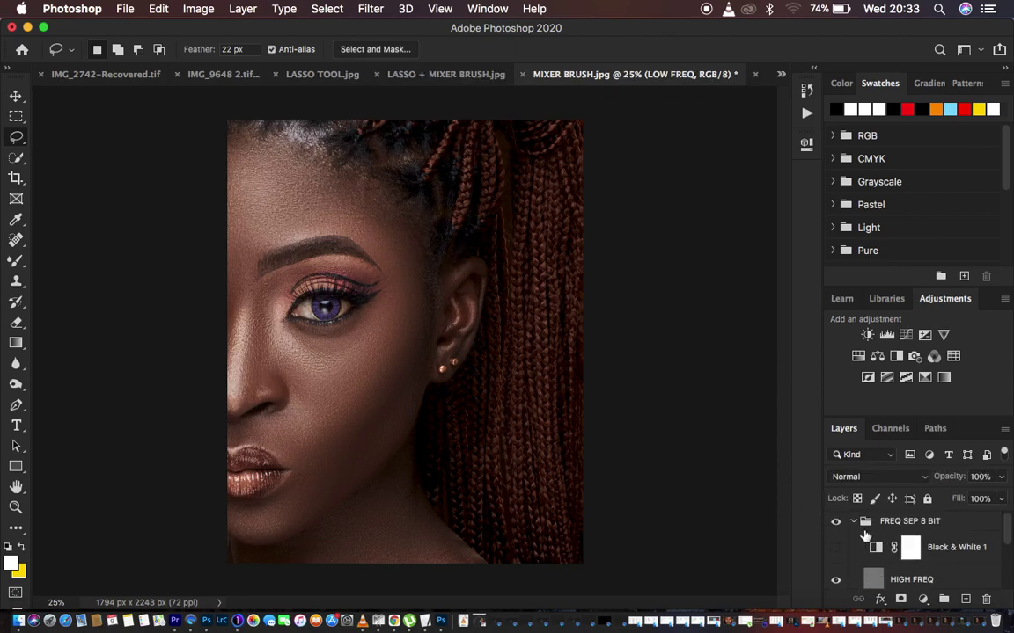
click(836, 522)
click(327, 78)
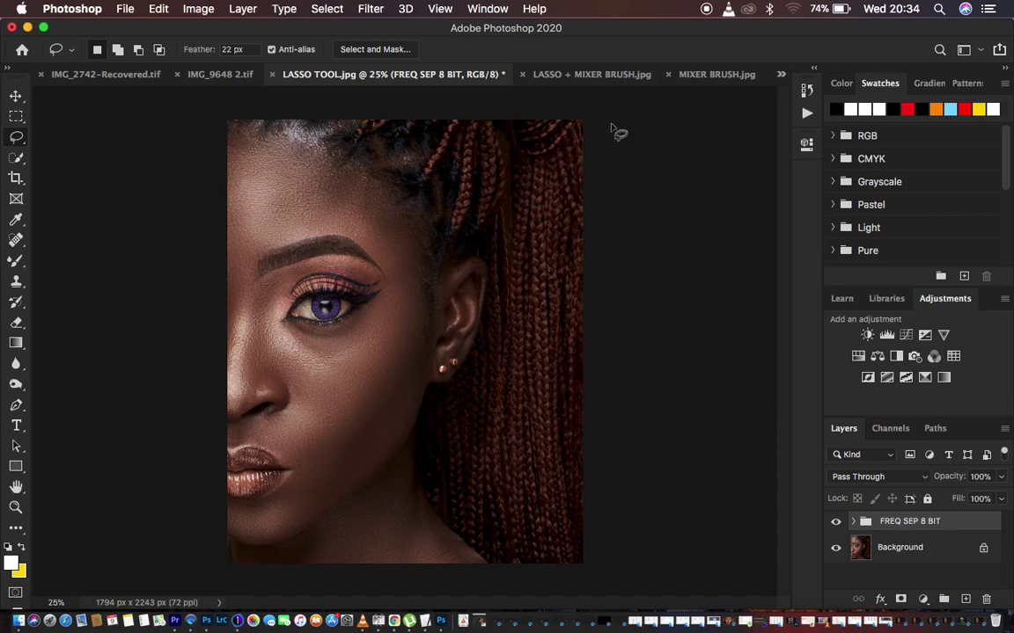
Step: Return to MIXER BRUSH.jpg and toggle its FREQ SEP 8 BIT group to compare the skin before and after
click(709, 74)
scroll(836, 528, up, 3)
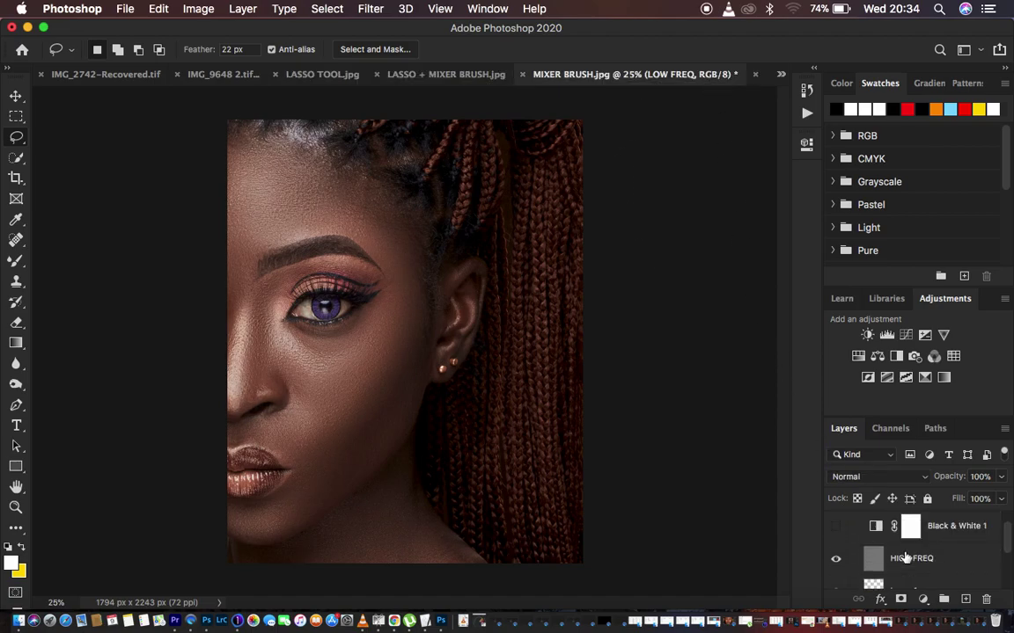
click(836, 523)
click(836, 522)
click(836, 523)
click(836, 523)
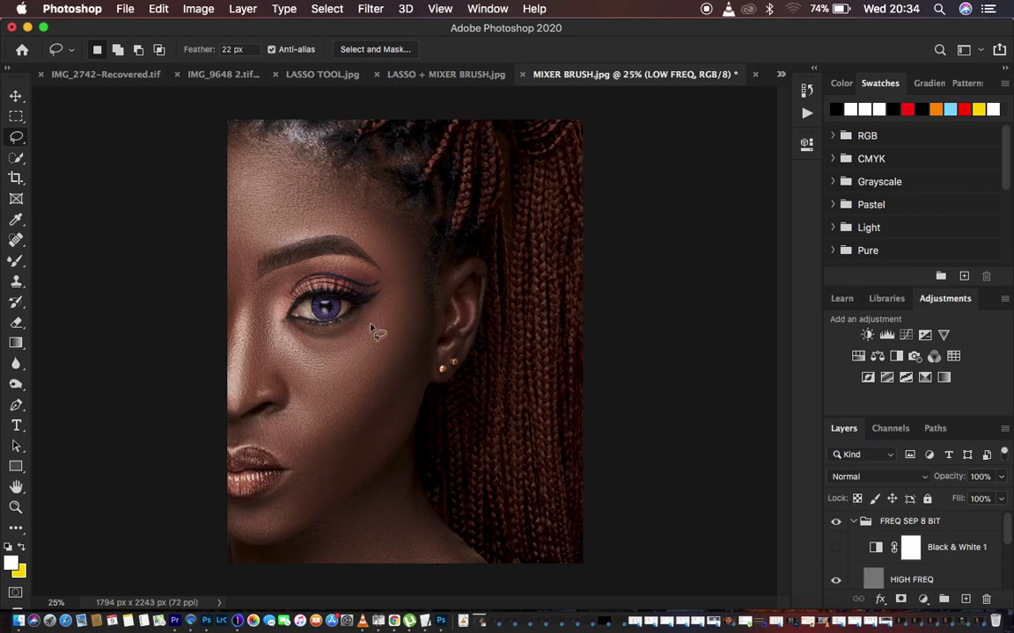
Step: Switch to LASSO + MIXER BRUSH.jpg and repeatedly toggle its FREQ SEP 8 BIT group to review the combined retouching against the original
click(456, 75)
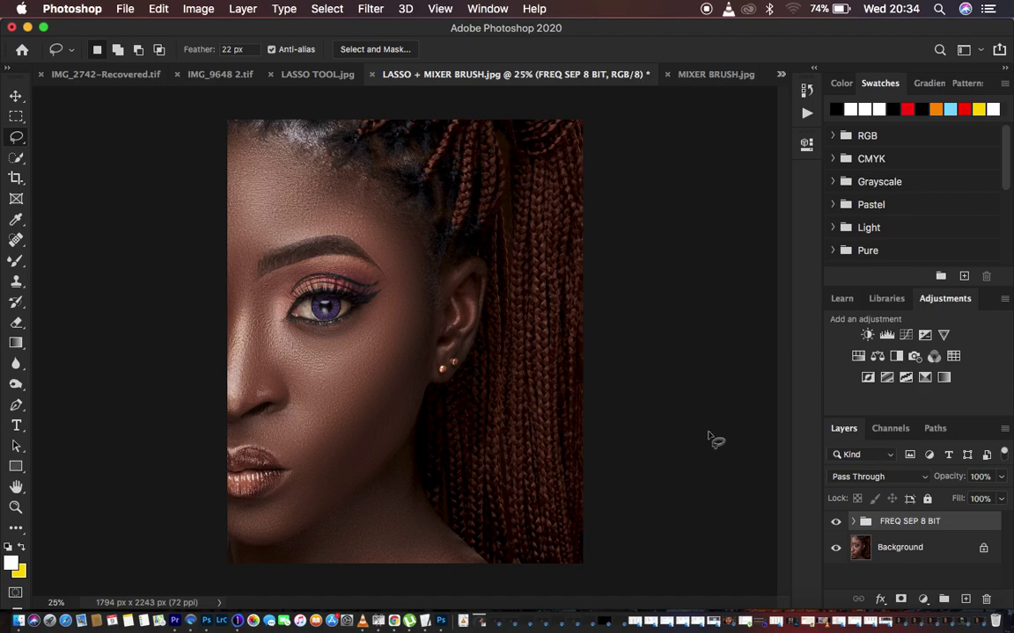
click(836, 522)
click(836, 522)
click(835, 523)
click(836, 523)
click(835, 523)
click(835, 522)
click(836, 523)
click(836, 523)
click(837, 524)
click(837, 524)
click(837, 524)
click(836, 523)
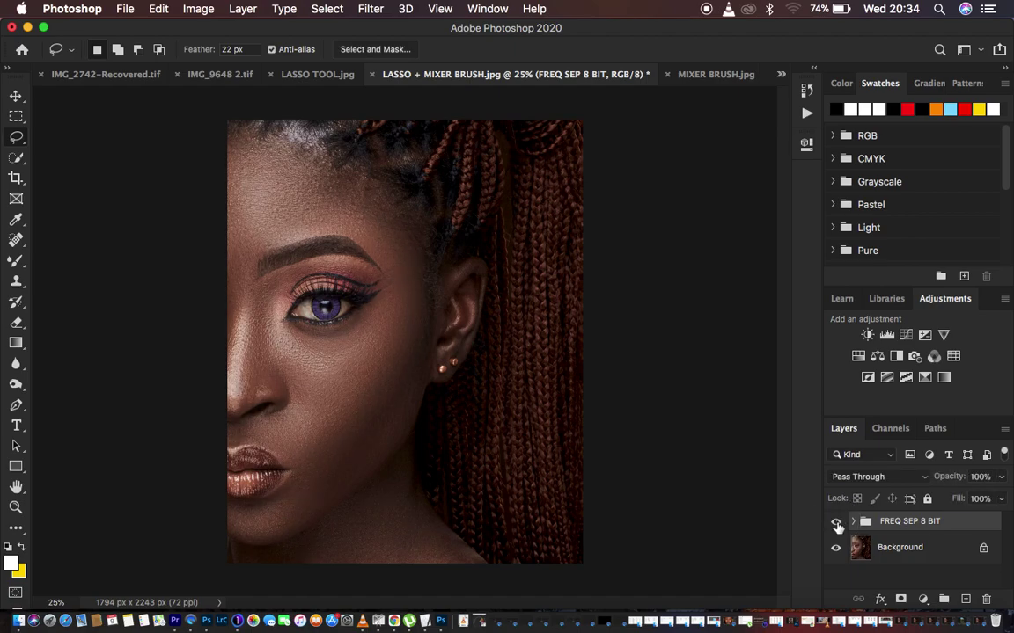